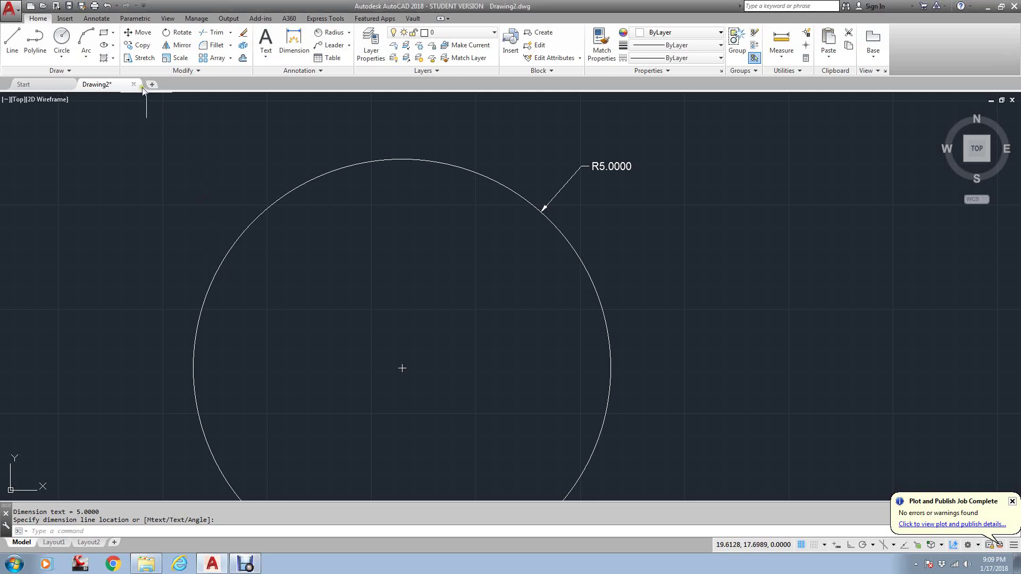
Draw a 3-sided polygon inscribed in a circle of radius about 3.3, with Ortho on, beside the large circle.
{"action": "left_click", "coordinate": [112, 34]}
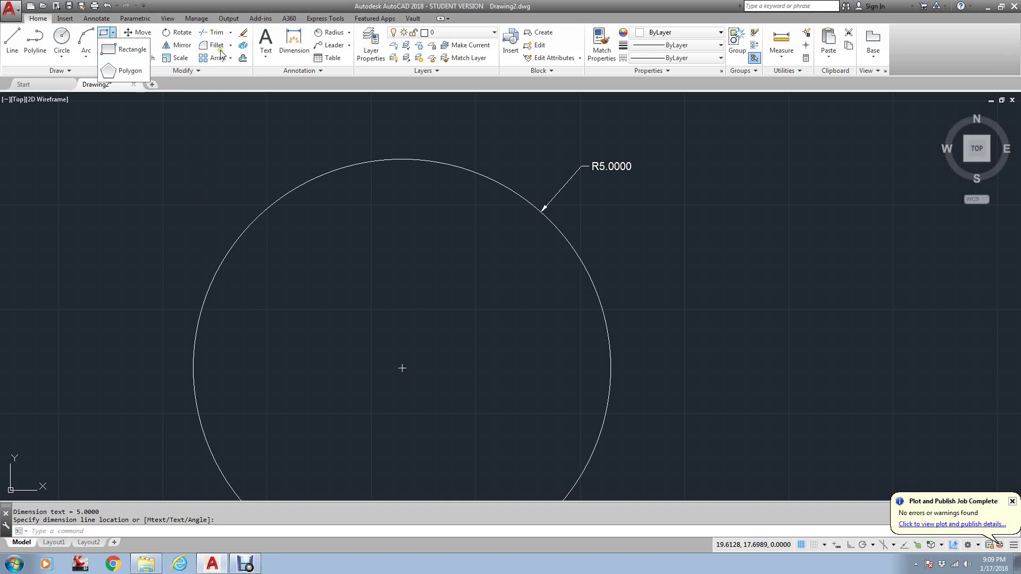
{"action": "left_click", "coordinate": [123, 71]}
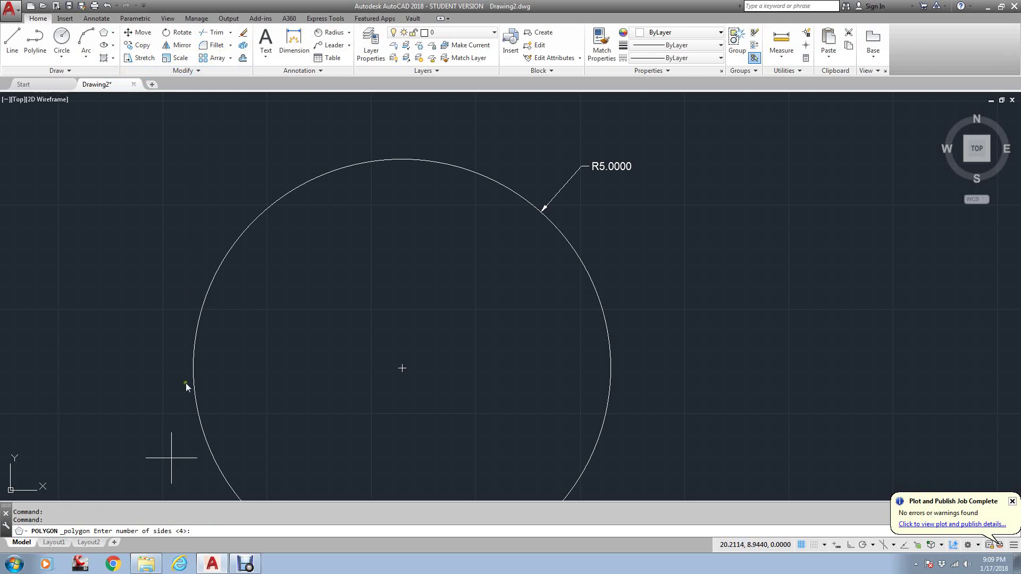
{"action": "scroll", "coordinate": [263, 350], "scroll_direction": "down", "scroll_amount": 4}
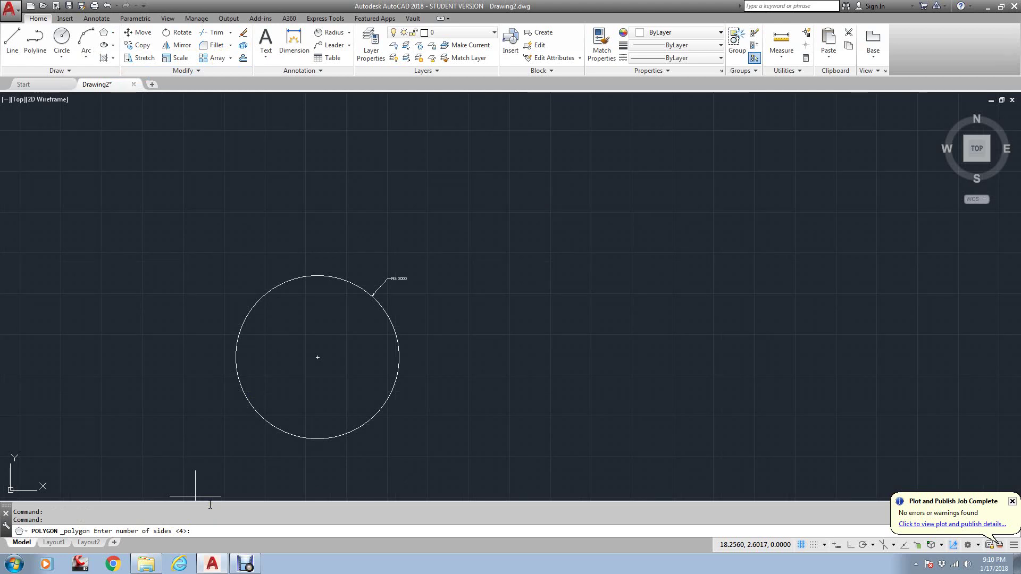
{"action": "key", "text": "Return"}
{"action": "left_click", "coordinate": [565, 347]}
{"action": "key", "text": "Return"}
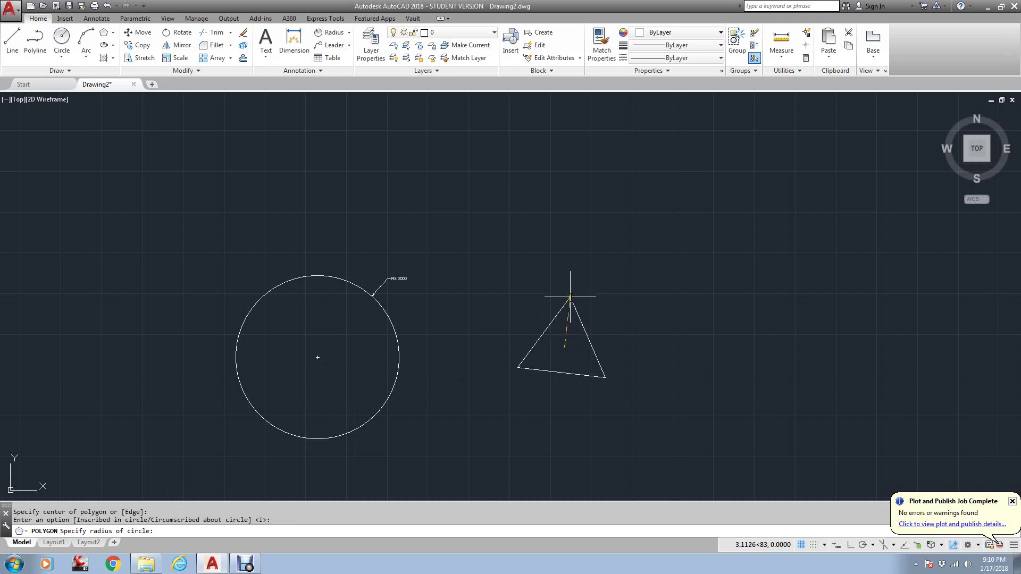
{"action": "key", "text": "F8"}
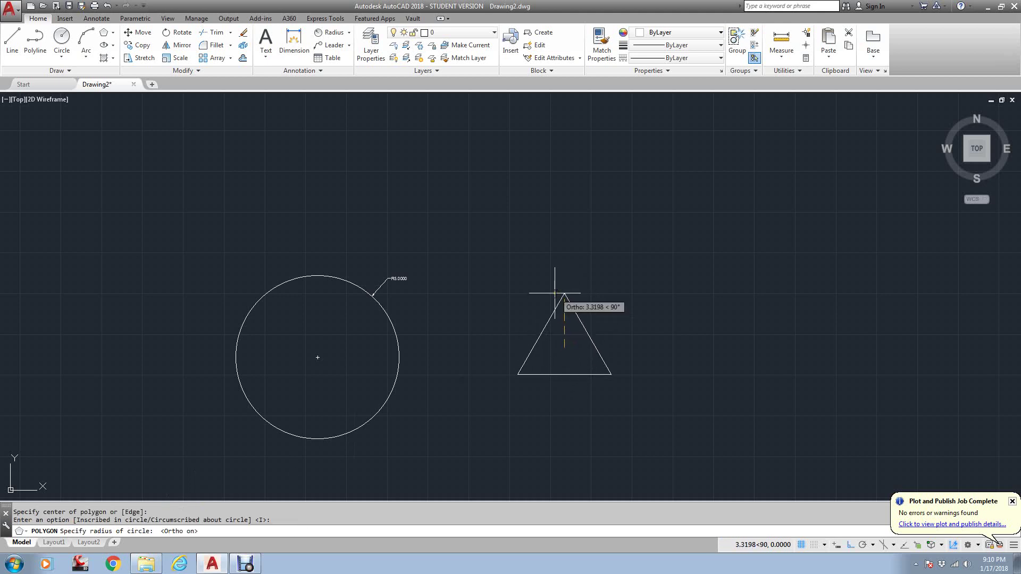
{"action": "left_click", "coordinate": [555, 292]}
Draw a 4-sided polygon inscribed in a circle of radius about 3.2, standing on its corner beside the triangle.
{"action": "key", "text": "Return"}
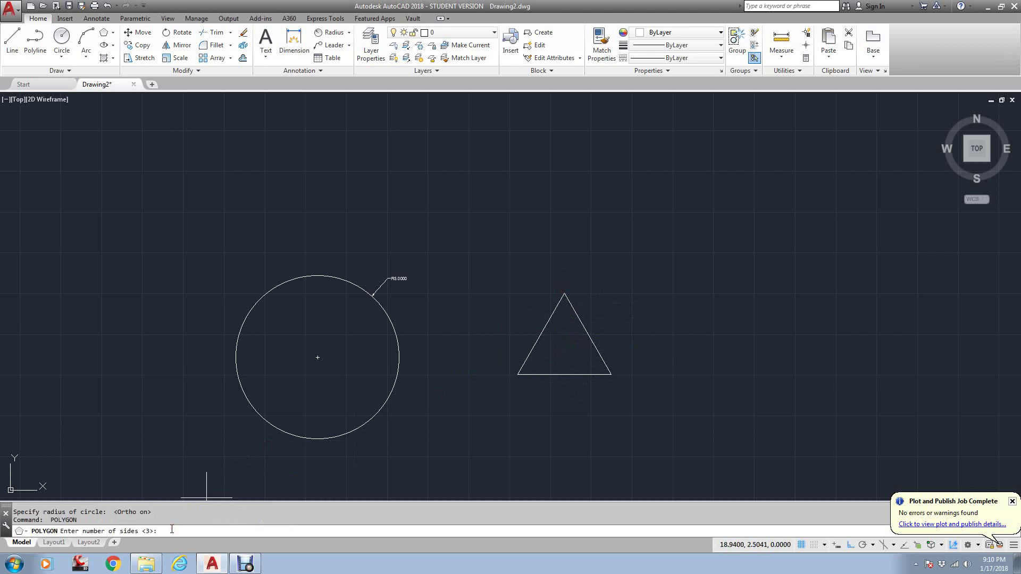
{"action": "type", "text": "4"}
{"action": "key", "text": "Return"}
{"action": "left_click", "coordinate": [695, 326]}
{"action": "key", "text": "Return"}
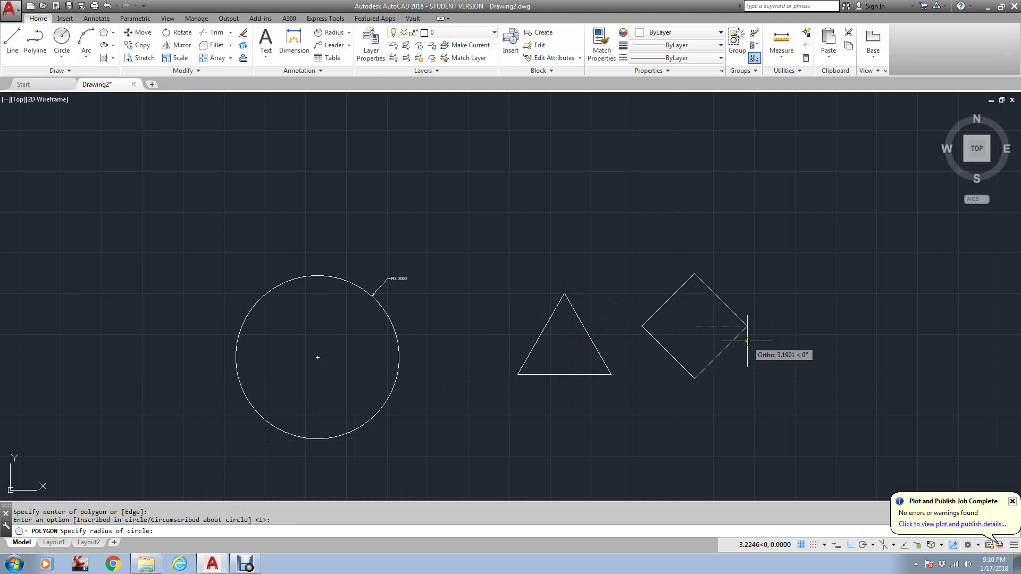
{"action": "left_click", "coordinate": [748, 325]}
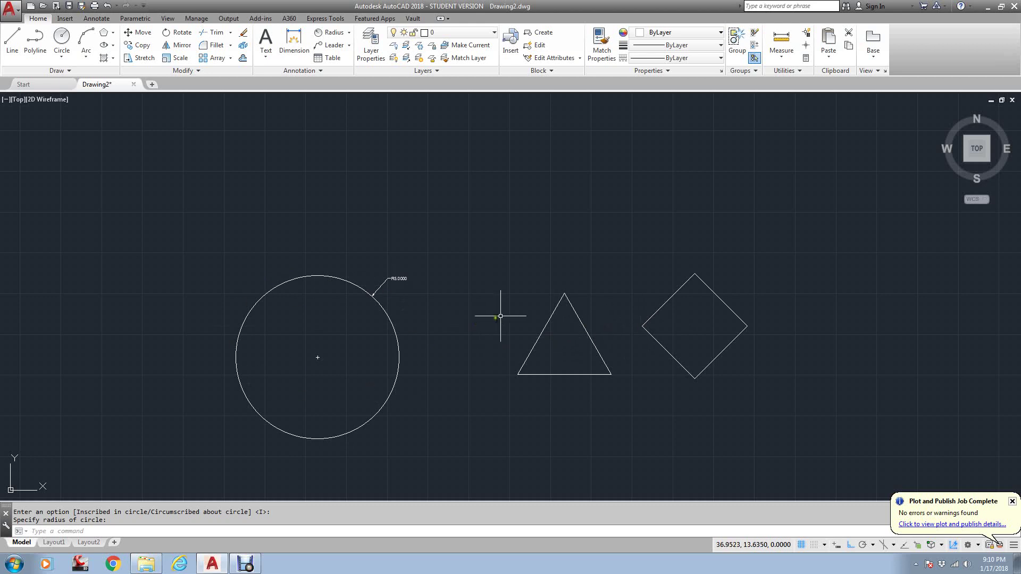
Draw a 10-sided inscribed polygon above the triangle and square, with edges about 1.53 long.
{"action": "middle_click_drag", "start_coordinate": [496, 310], "coordinate": [565, 283]}
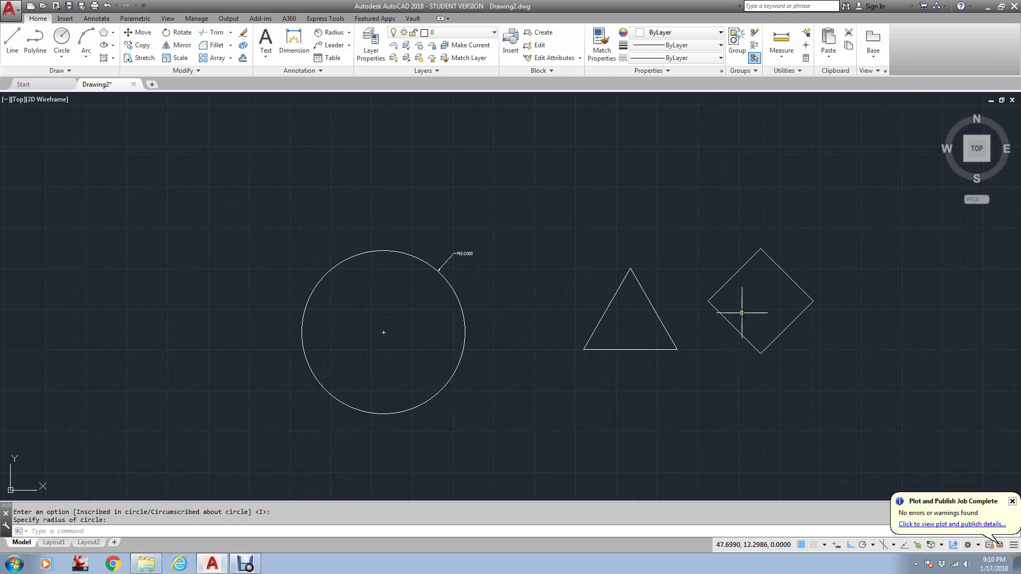
{"action": "key", "text": "Return"}
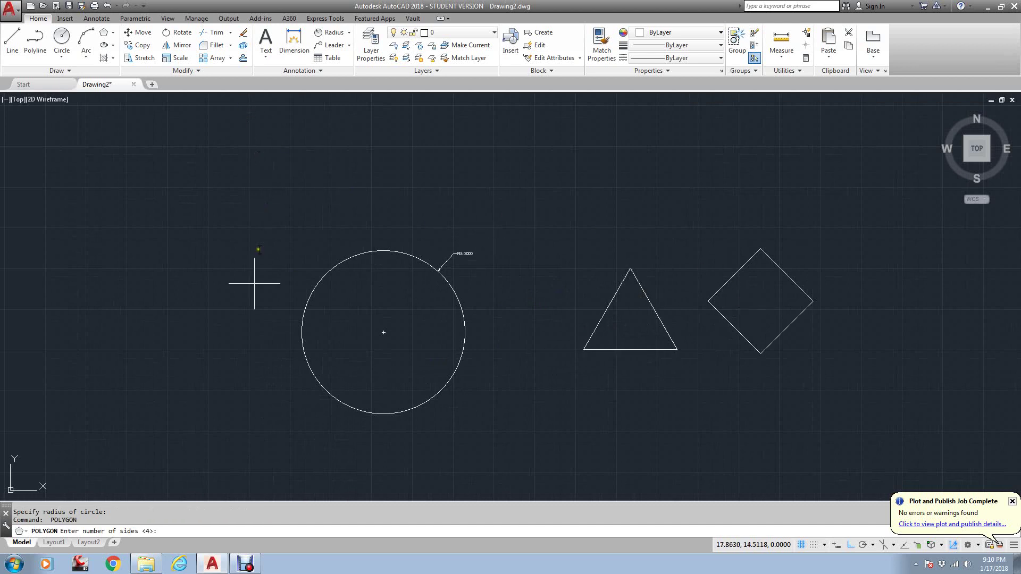
{"action": "type", "text": "10"}
{"action": "key", "text": "Return"}
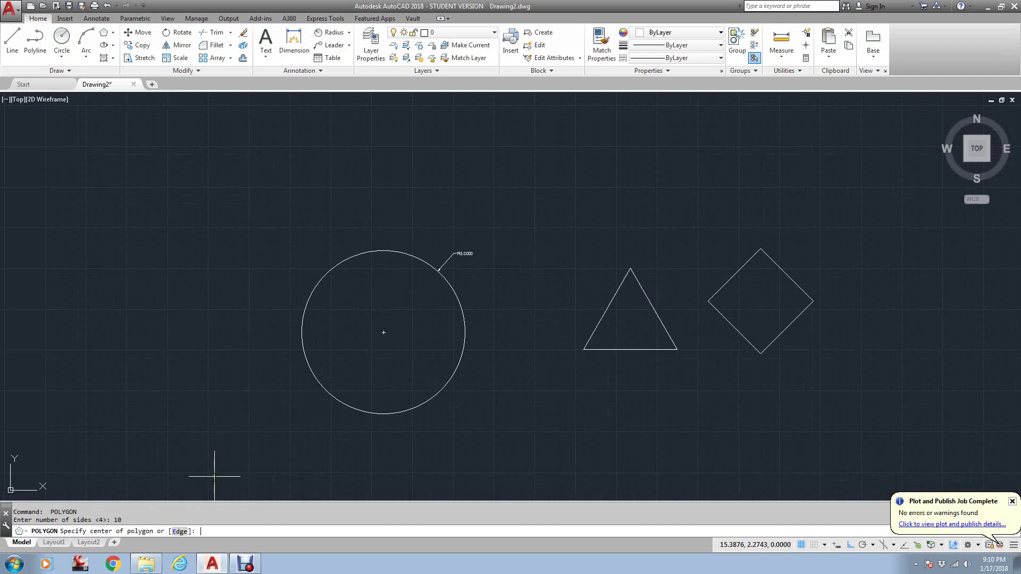
{"action": "left_click", "coordinate": [735, 155]}
{"action": "key", "text": "Return"}
{"action": "left_click", "coordinate": [734, 196]}
{"action": "middle_click_drag", "start_coordinate": [726, 192], "coordinate": [532, 295]}
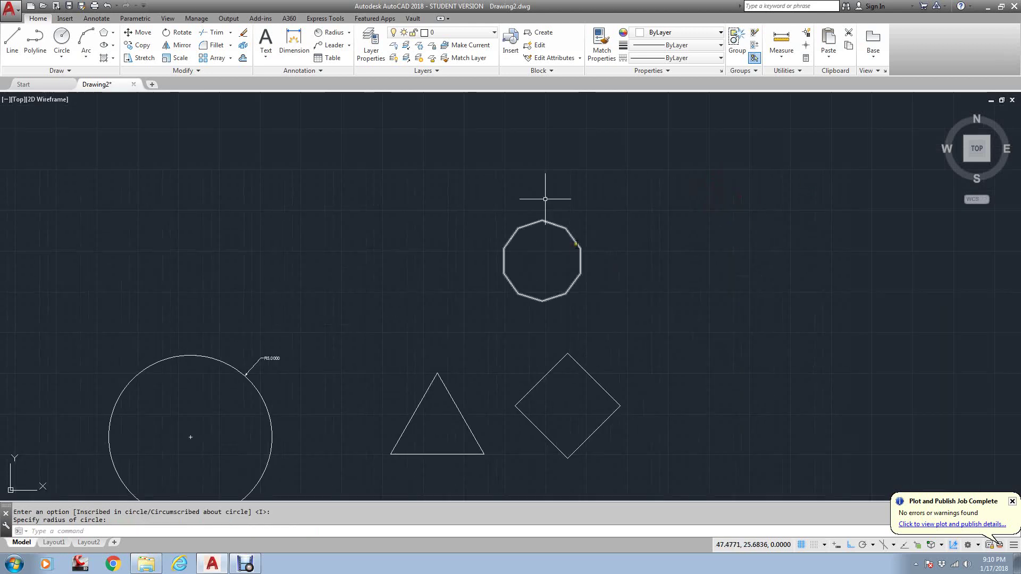
{"action": "left_click", "coordinate": [293, 42]}
{"action": "scroll", "coordinate": [553, 208], "scroll_direction": "up", "scroll_amount": 4}
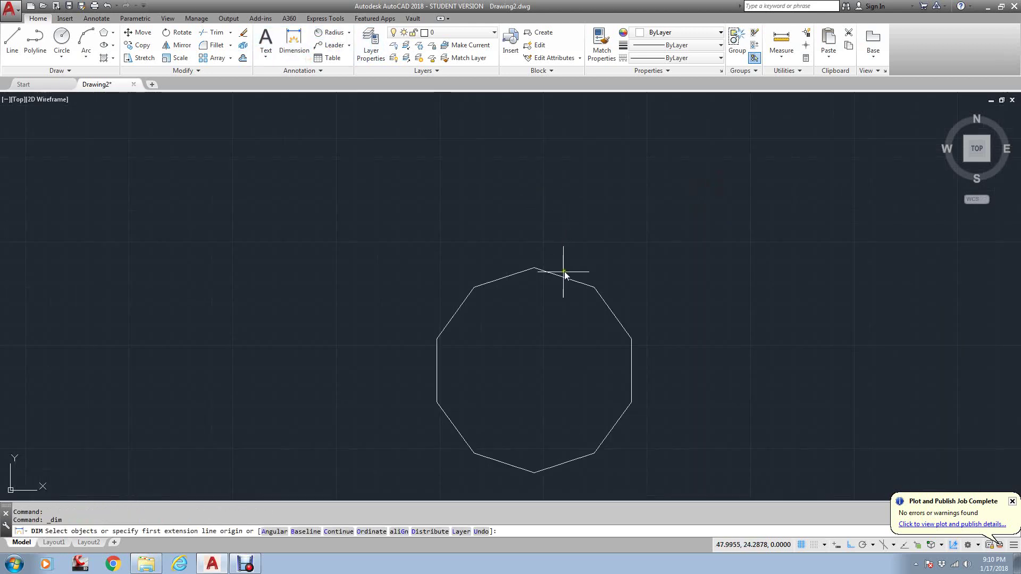
{"action": "left_click", "coordinate": [567, 277]}
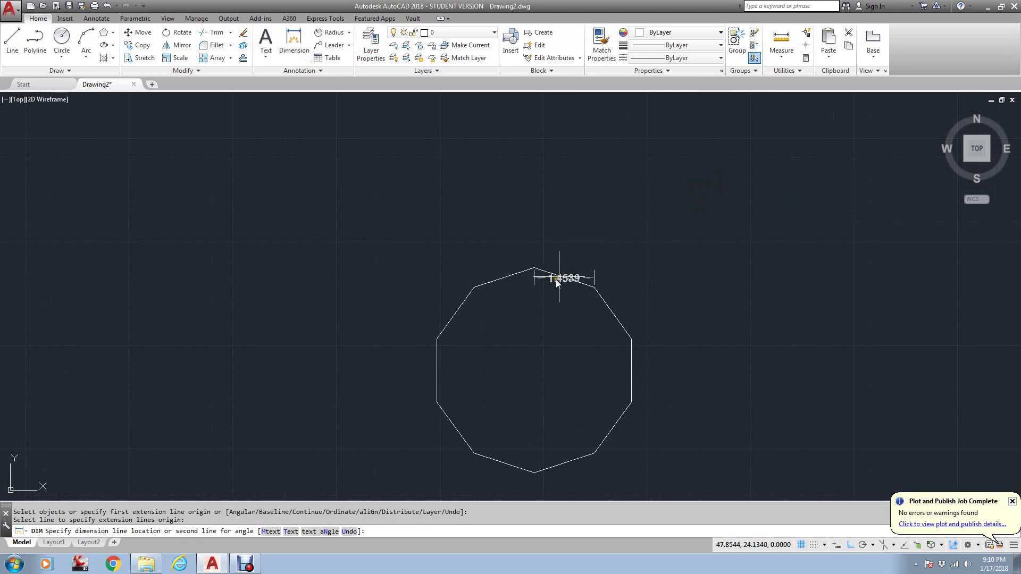
{"action": "key", "text": "Escape"}
{"action": "key", "text": "Return"}
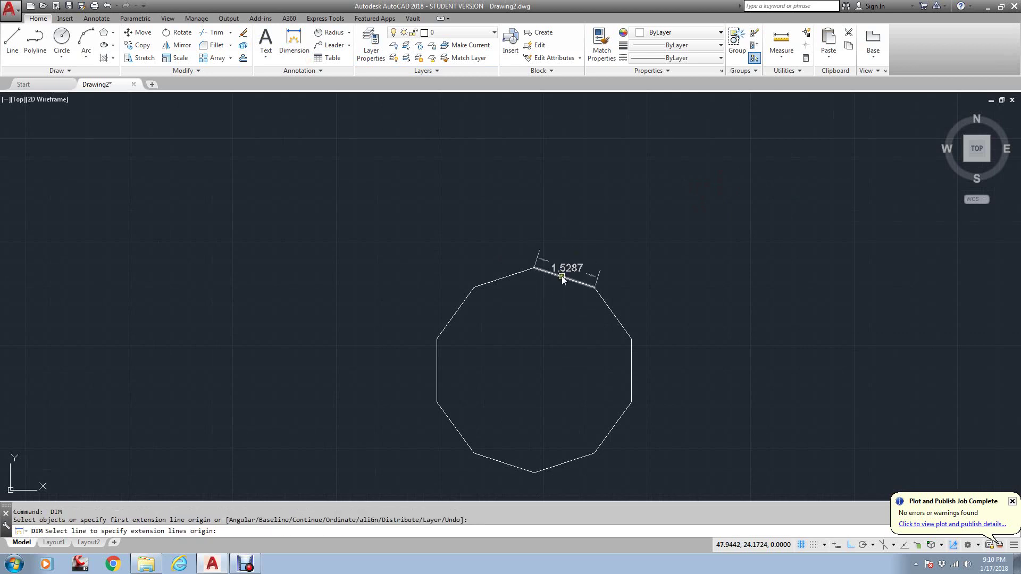
{"action": "left_click", "coordinate": [555, 274]}
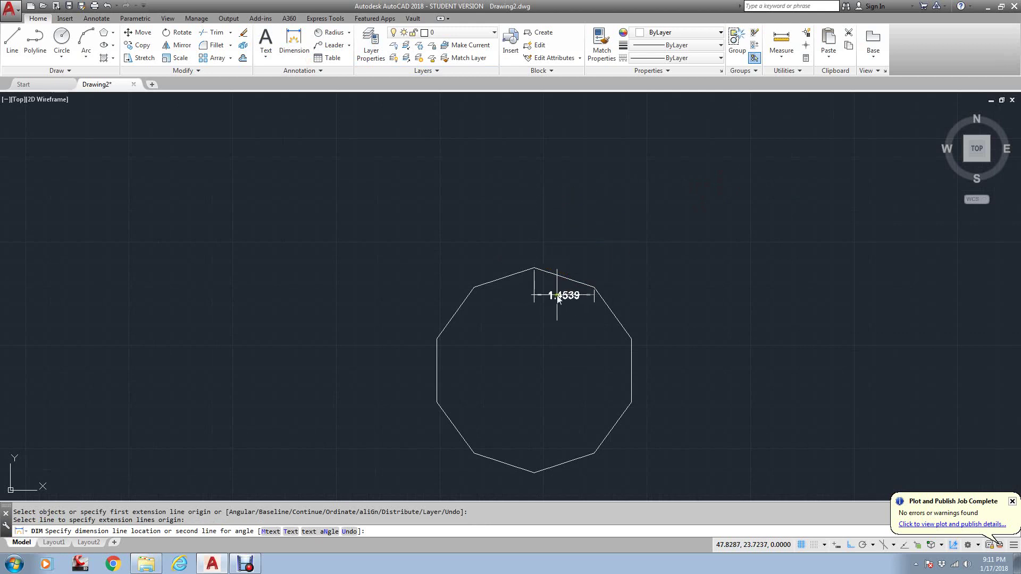
{"action": "key", "text": "Escape"}
Turn on 3D object snap and object snap tracking, and add an aligned dimension to the decagon's sloping edge right of its top vertex.
{"action": "left_click", "coordinate": [350, 34]}
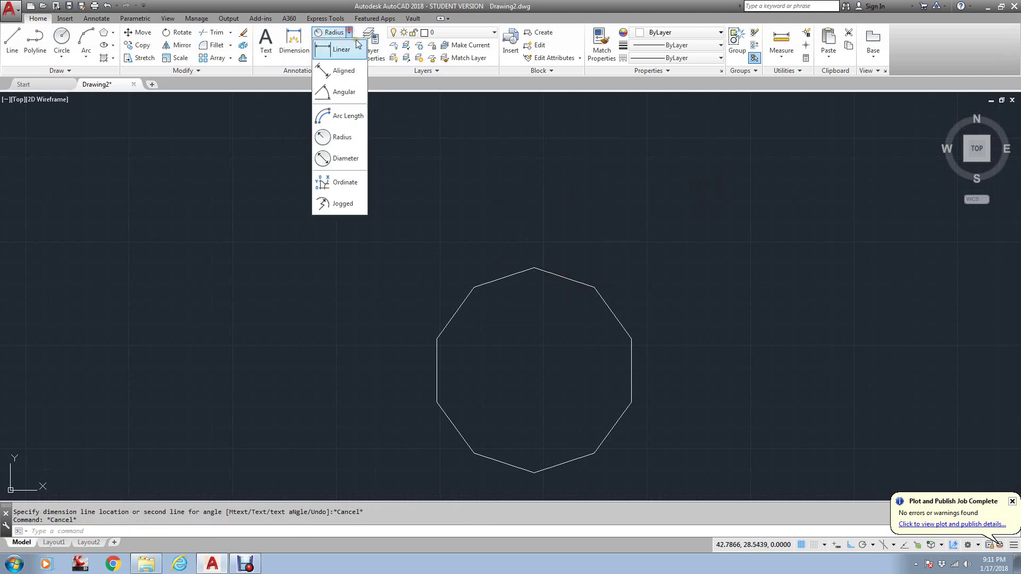
{"action": "left_click", "coordinate": [340, 71]}
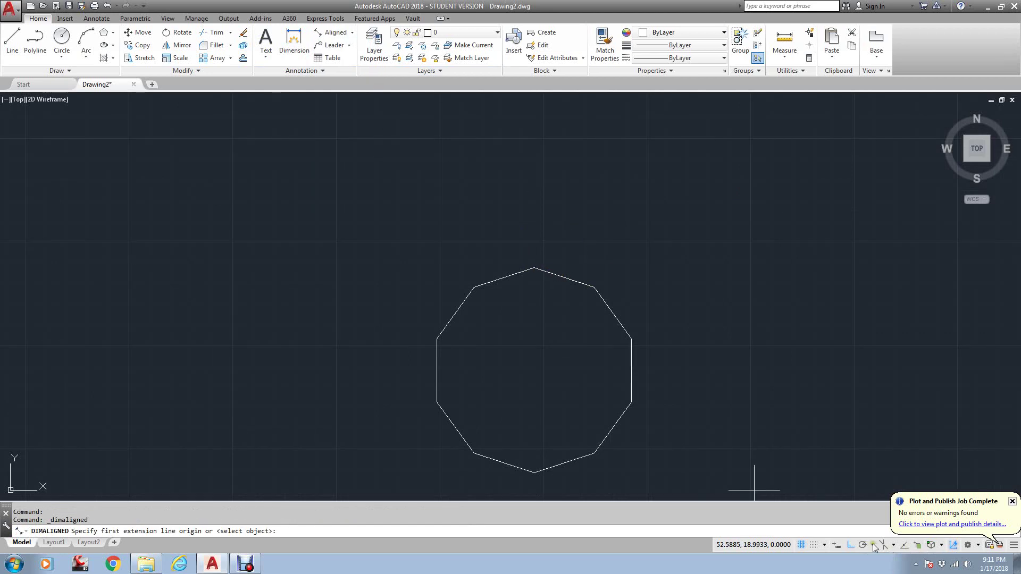
{"action": "left_click", "coordinate": [931, 545]}
{"action": "left_click", "coordinate": [904, 546]}
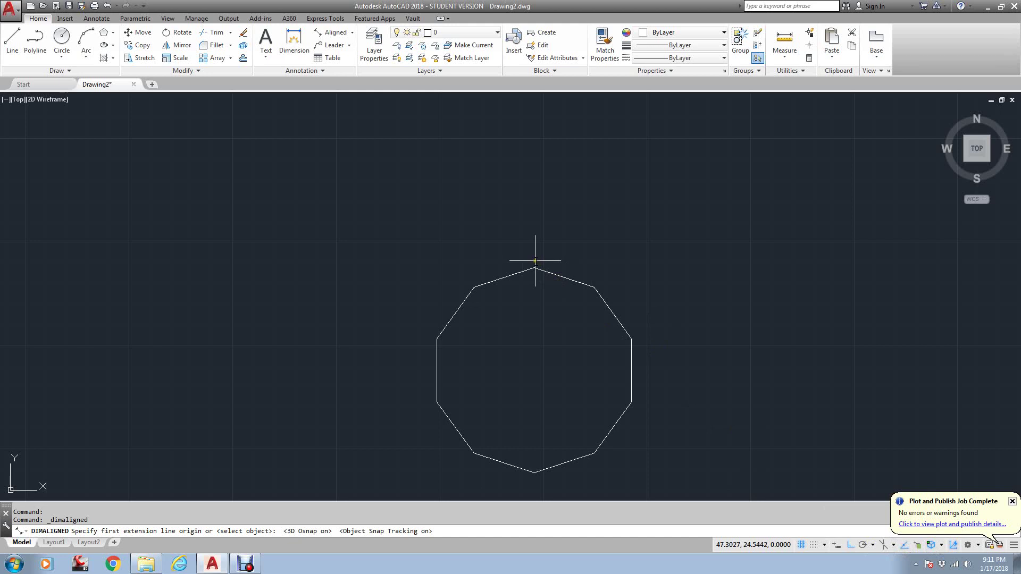
{"action": "left_click", "coordinate": [535, 267]}
{"action": "left_click", "coordinate": [593, 287]}
{"action": "left_click", "coordinate": [604, 262]}
Add an aligned dimension to the decagon's right vertical edge, snapping to its two endpoints.
{"action": "key", "text": "Return"}
{"action": "type", "text": "end"}
{"action": "key", "text": "Return"}
{"action": "left_click", "coordinate": [632, 402]}
{"action": "type", "text": "end"}
{"action": "key", "text": "Return"}
{"action": "left_click", "coordinate": [631, 342]}
{"action": "left_click", "coordinate": [666, 346]}
Add an aligned dimension to the decagon's upper-left sloping edge, snapping to its two endpoints.
{"action": "key", "text": "Return"}
{"action": "type", "text": "end"}
{"action": "key", "text": "Return"}
{"action": "left_click", "coordinate": [474, 288]}
{"action": "type", "text": "end"}
{"action": "key", "text": "Return"}
{"action": "left_click", "coordinate": [445, 335]}
{"action": "left_click", "coordinate": [421, 295]}
Show the 2D Object Snap toggle, hide 3D Object Snap, Dynamic UCS and Selection Cycling, and turn on 2D object snap.
{"action": "scroll", "coordinate": [616, 358], "scroll_direction": "down", "scroll_amount": 2}
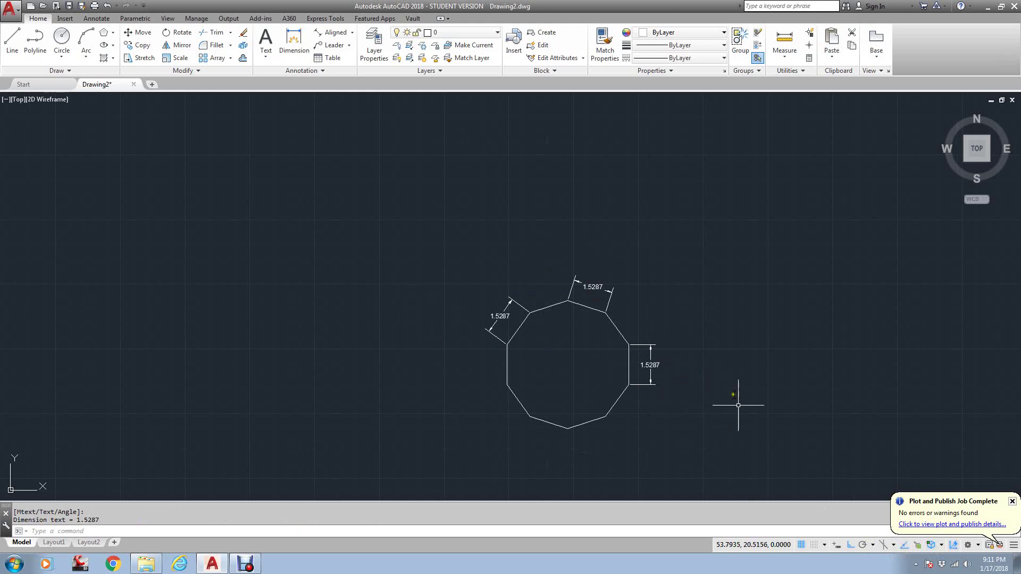
{"action": "left_click", "coordinate": [1012, 546]}
{"action": "left_click", "coordinate": [976, 265]}
{"action": "left_click", "coordinate": [959, 326]}
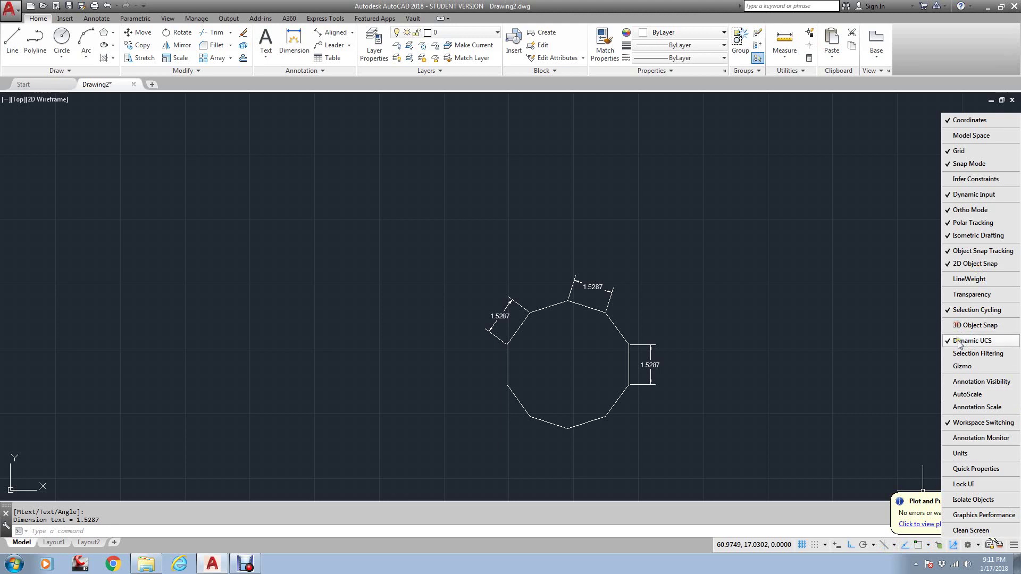
{"action": "left_click", "coordinate": [960, 341]}
{"action": "left_click", "coordinate": [972, 310]}
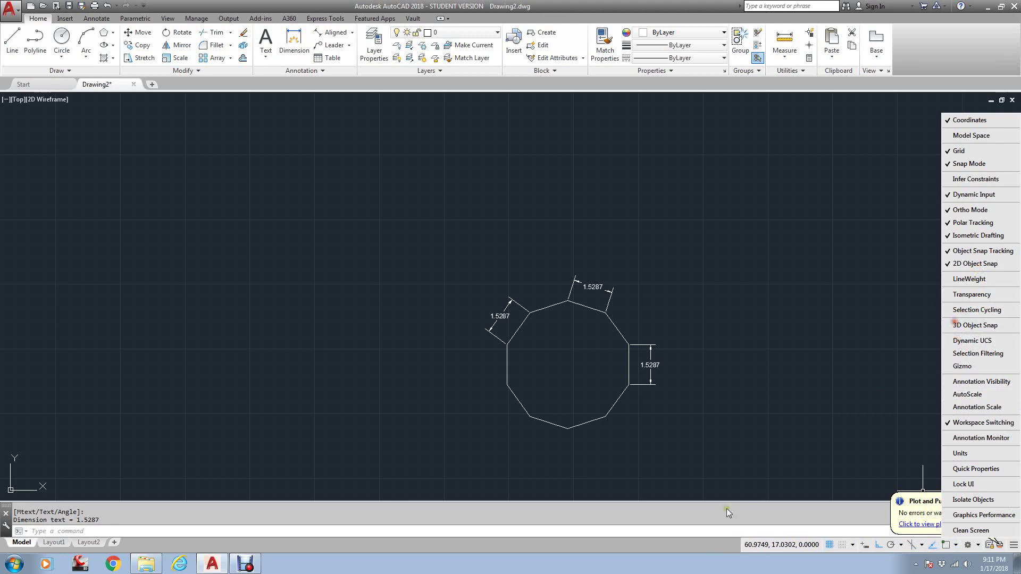
{"action": "left_click", "coordinate": [711, 527]}
{"action": "left_click", "coordinate": [945, 545]}
Draw a 100-sided inscribed polygon in the empty area between the large circle and the decagon.
{"action": "scroll", "coordinate": [589, 358], "scroll_direction": "down", "scroll_amount": 3}
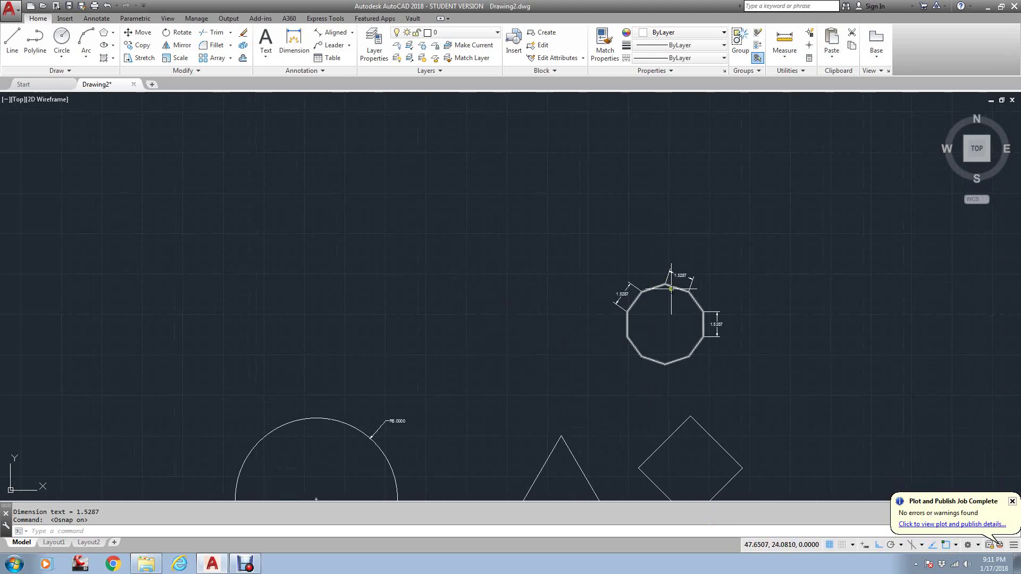
{"action": "scroll", "coordinate": [667, 289], "scroll_direction": "up", "scroll_amount": 4}
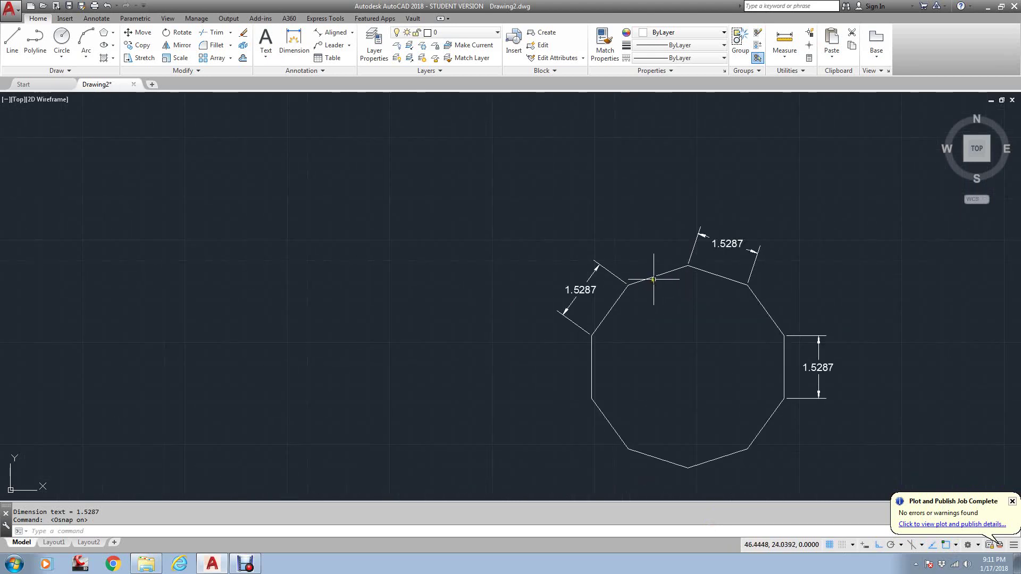
{"action": "scroll", "coordinate": [644, 281], "scroll_direction": "down", "scroll_amount": 4}
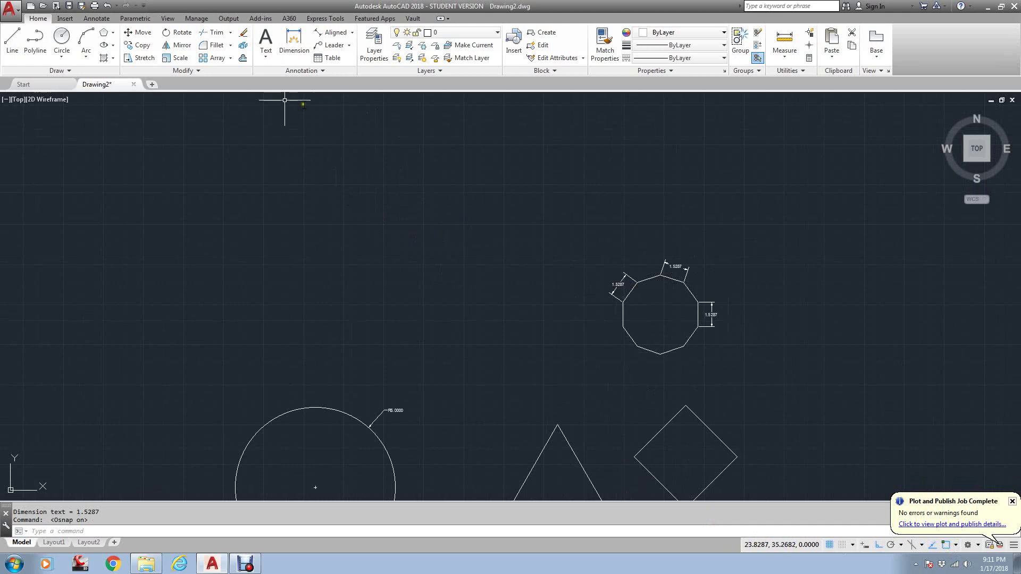
{"action": "left_click", "coordinate": [103, 33]}
{"action": "type", "text": "10"}
{"action": "key", "text": "Return"}
{"action": "left_click", "coordinate": [450, 268]}
{"action": "key", "text": "Return"}
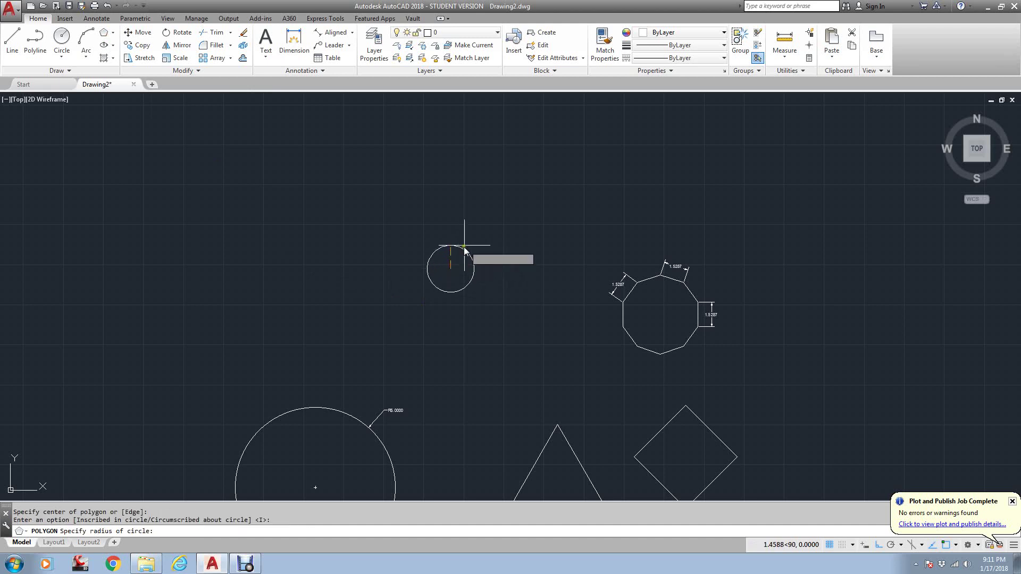
{"action": "left_click", "coordinate": [482, 228]}
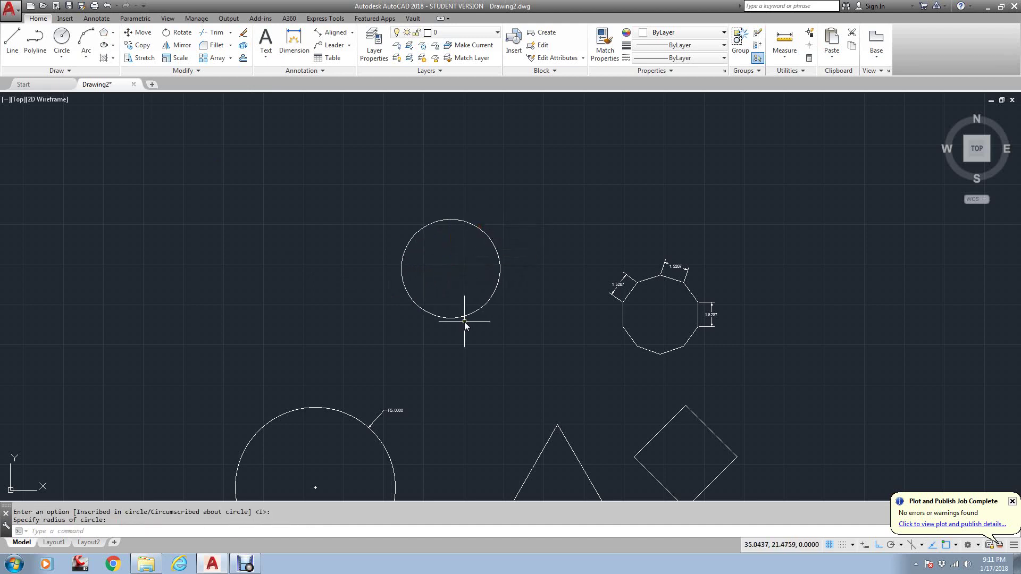
Examine the straight edges and vertices of the 100-sided polygon up close.
{"action": "scroll", "coordinate": [433, 228], "scroll_direction": "up", "scroll_amount": 6}
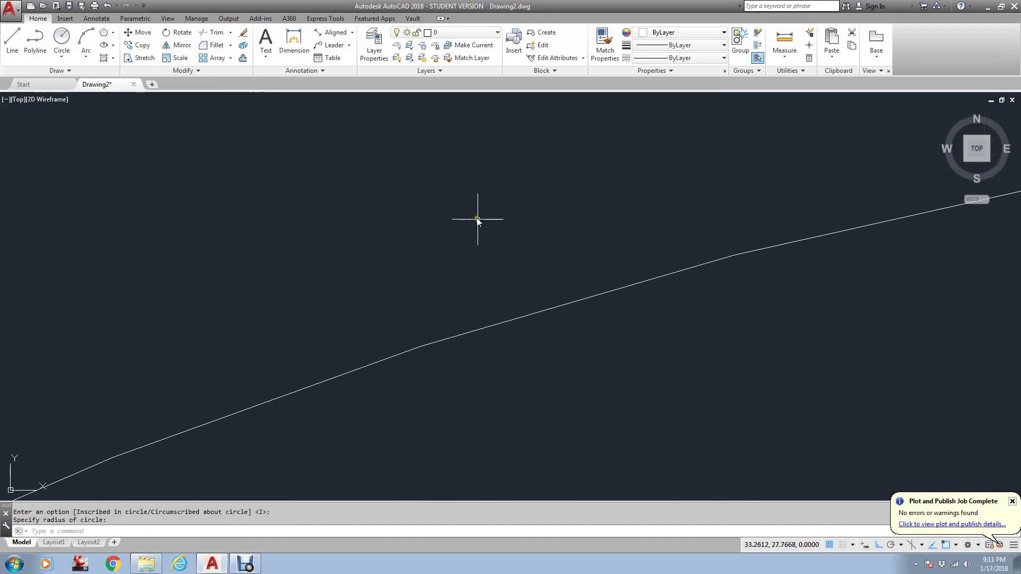
{"action": "left_click", "coordinate": [524, 284]}
{"action": "left_click", "coordinate": [531, 287]}
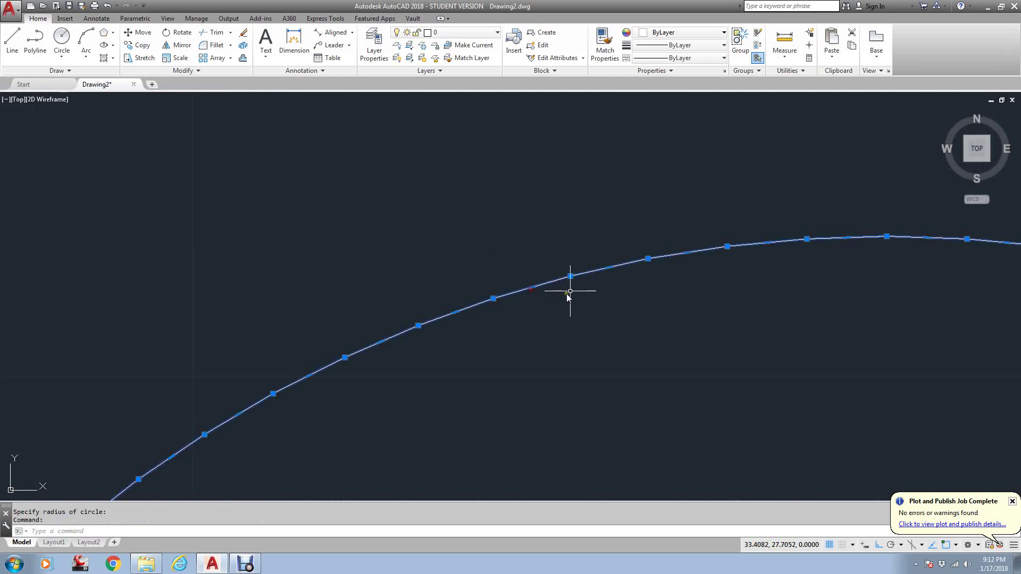
{"action": "scroll", "coordinate": [532, 291], "scroll_direction": "down", "scroll_amount": 4}
{"action": "mouse_move", "coordinate": [531, 290]}
{"action": "key", "text": "Escape"}
{"action": "key", "text": "Escape"}
{"action": "scroll", "coordinate": [535, 285], "scroll_direction": "down", "scroll_amount": 8}
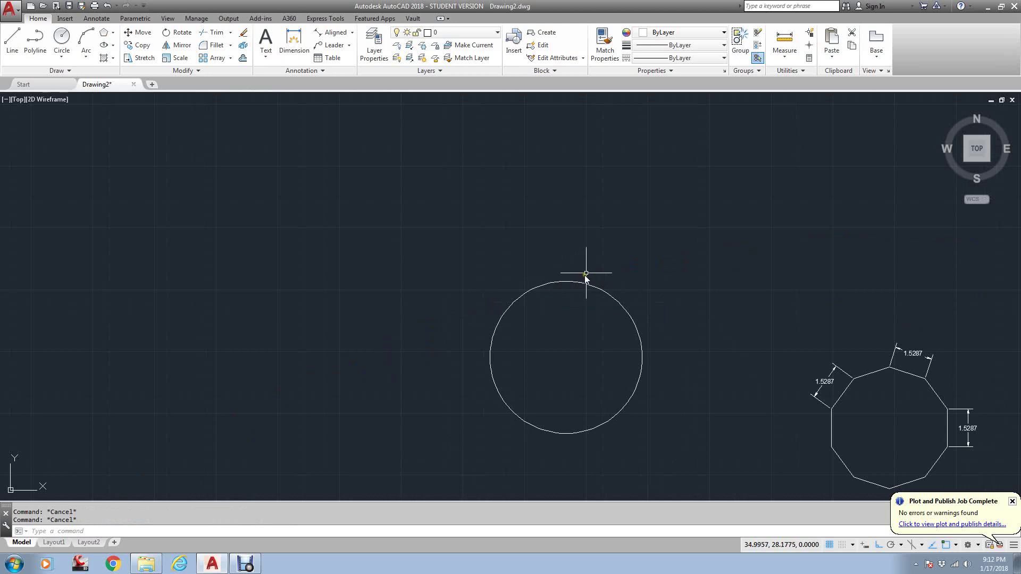
Erase the 100-sided polygon.
{"action": "type", "text": "e"}
{"action": "key", "text": "space"}
{"action": "left_click", "coordinate": [612, 254]}
{"action": "left_click", "coordinate": [567, 320]}
{"action": "key", "text": "space"}
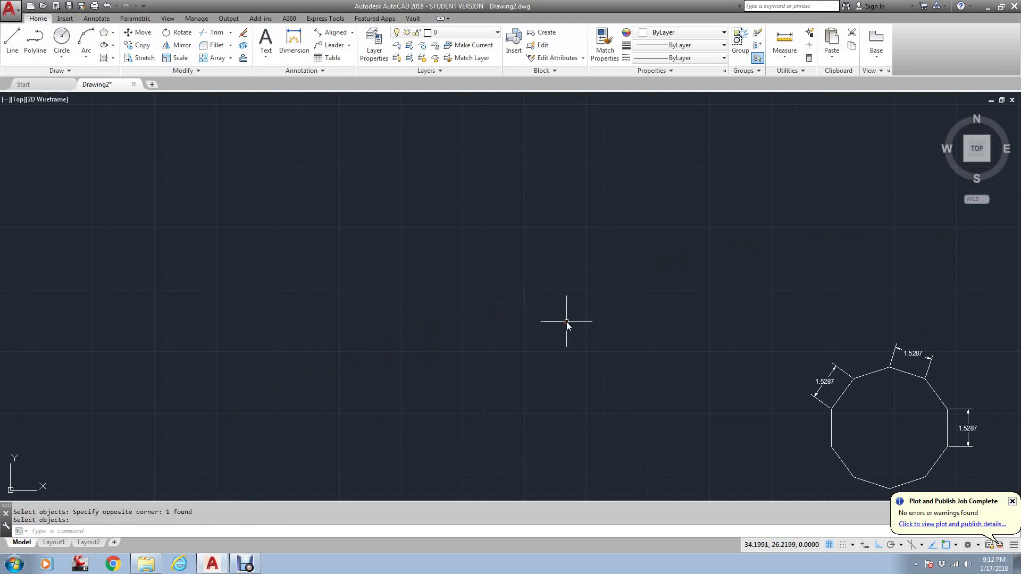
Draw a 5-sided polygon inscribed in the large circle, centred on the circle's centre, with a radius of 5.
{"action": "scroll", "coordinate": [566, 322], "scroll_direction": "down", "scroll_amount": 4}
{"action": "mouse_move", "coordinate": [556, 342]}
{"action": "middle_mouse_down"}
{"action": "mouse_move", "coordinate": [573, 328]}
{"action": "mouse_move", "coordinate": [549, 298]}
{"action": "middle_mouse_up"}
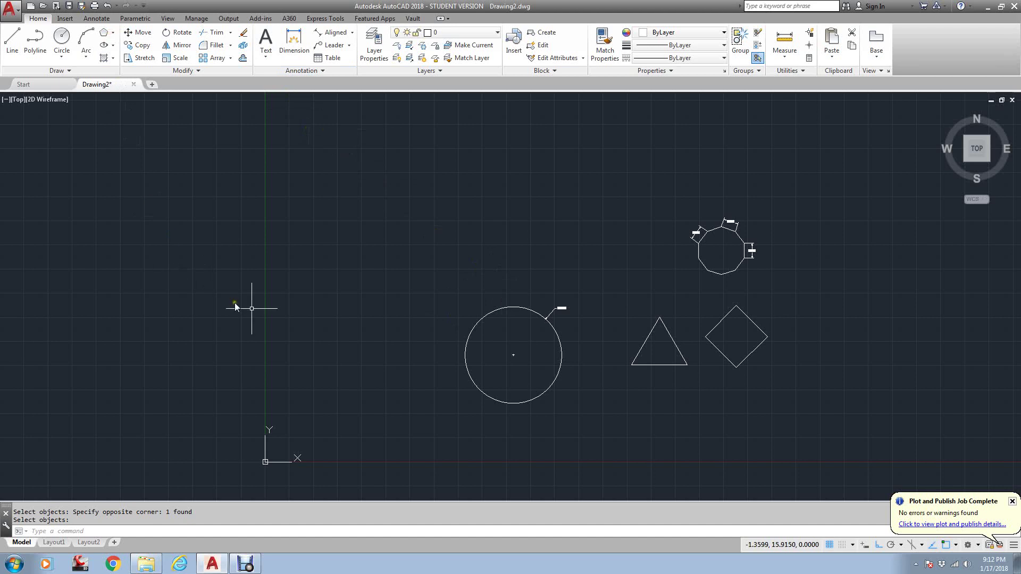
{"action": "left_click", "coordinate": [104, 32]}
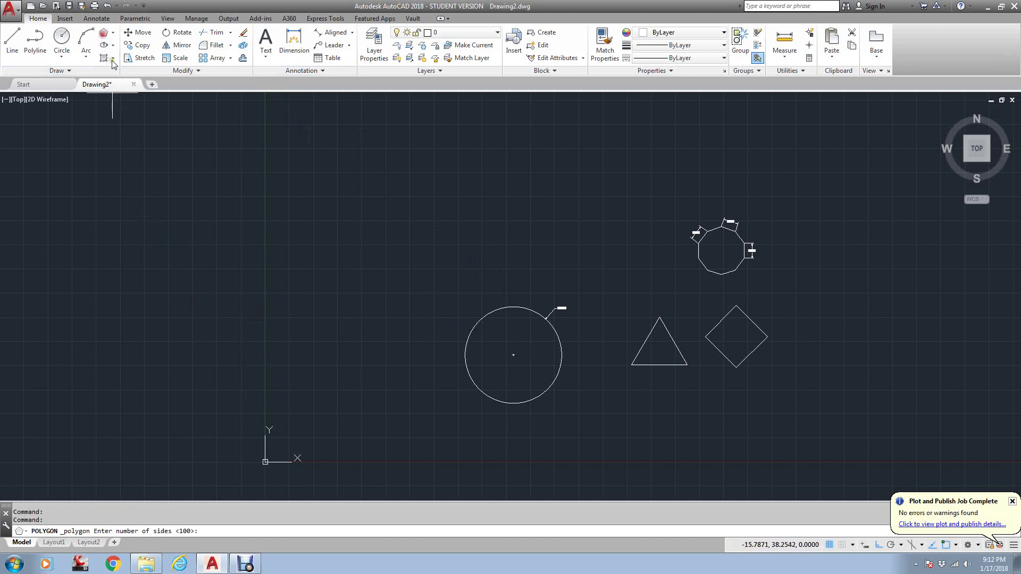
{"action": "type", "text": "5"}
{"action": "key", "text": "Return"}
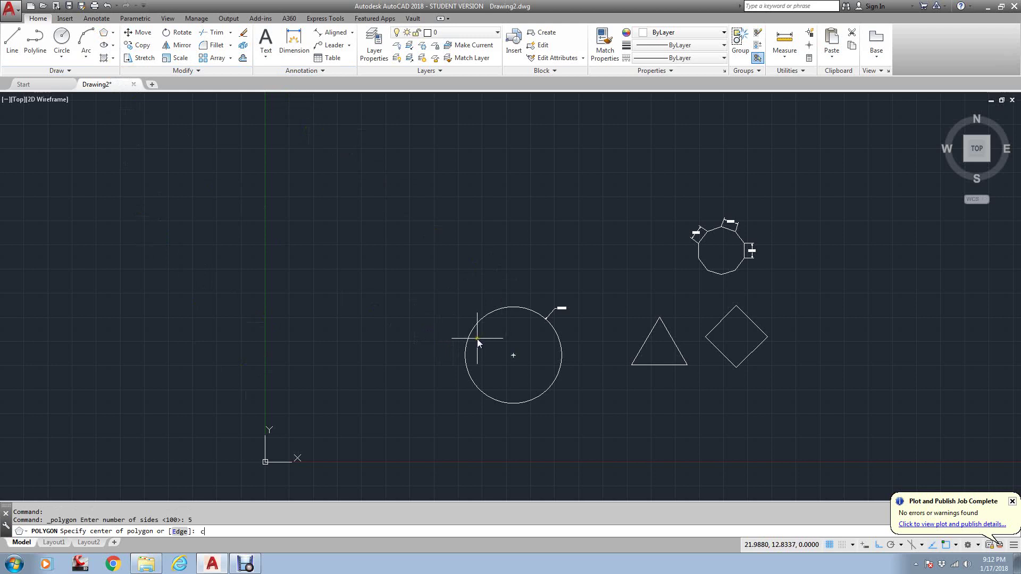
{"action": "left_click", "coordinate": [514, 357]}
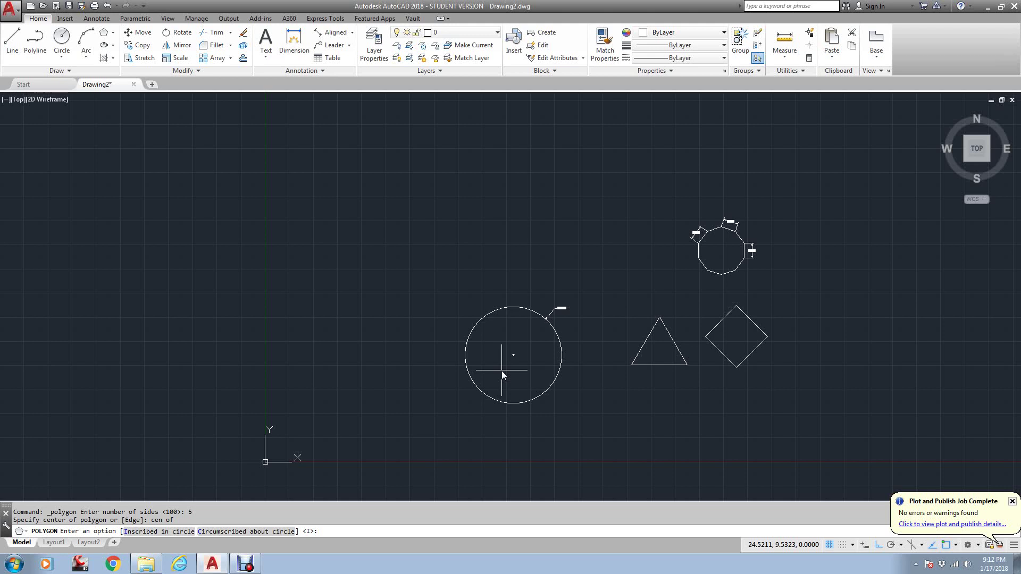
{"action": "left_click", "coordinate": [142, 532]}
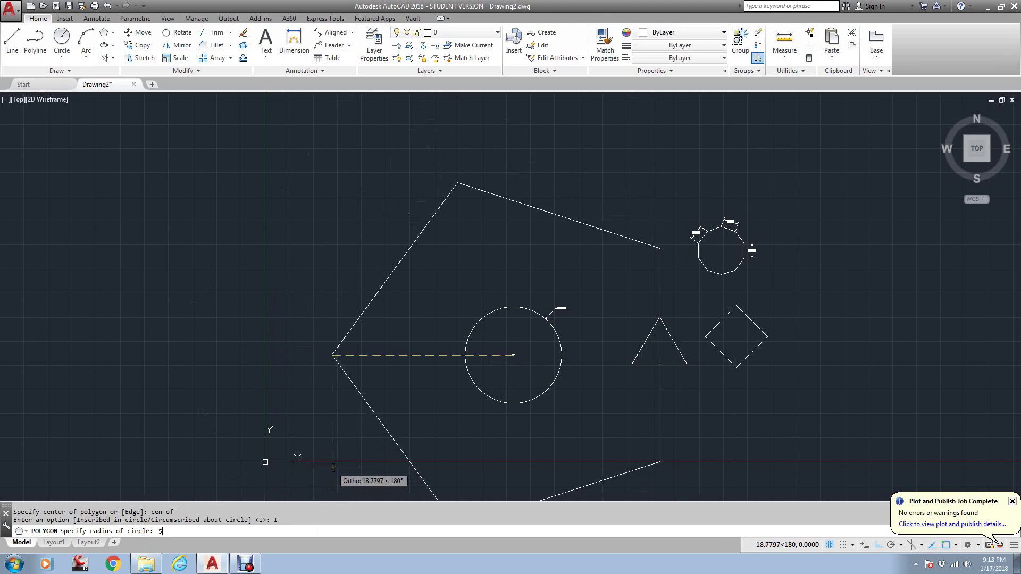
{"action": "key", "text": "Return"}
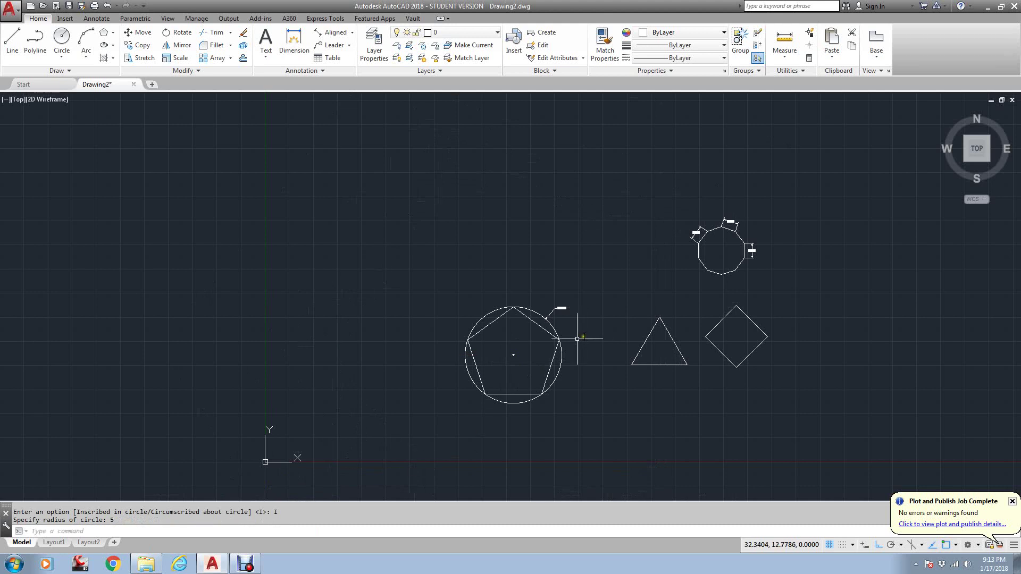
Draw a second 5-sided polygon circumscribed about the same circle, using the circle's centre and a radius of 5.
{"action": "scroll", "coordinate": [547, 340], "scroll_direction": "up", "scroll_amount": 2}
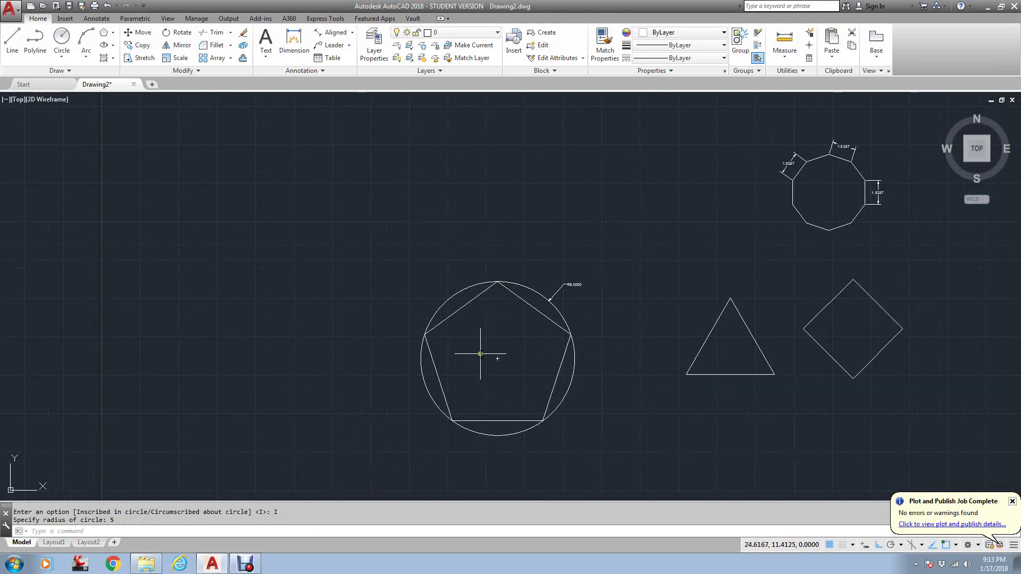
{"action": "left_click", "coordinate": [104, 36]}
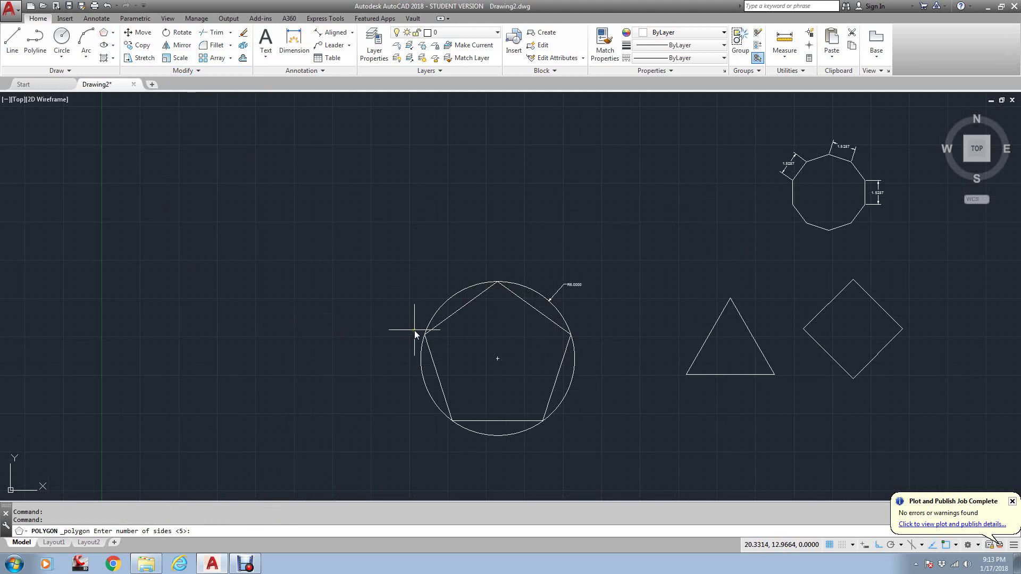
{"action": "left_click", "coordinate": [174, 531]}
{"action": "key", "text": "Return"}
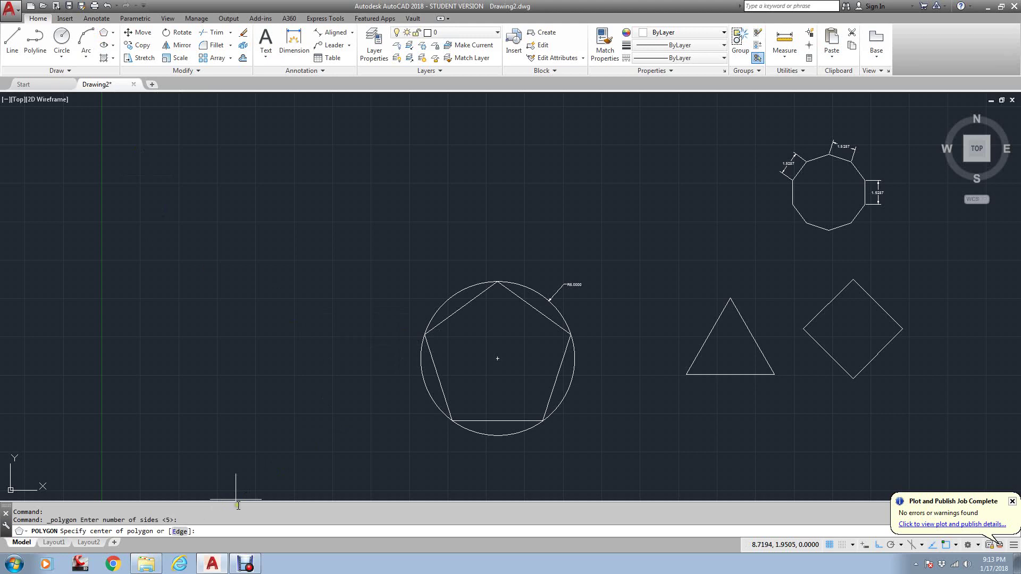
{"action": "type", "text": "cen"}
{"action": "key", "text": "Return"}
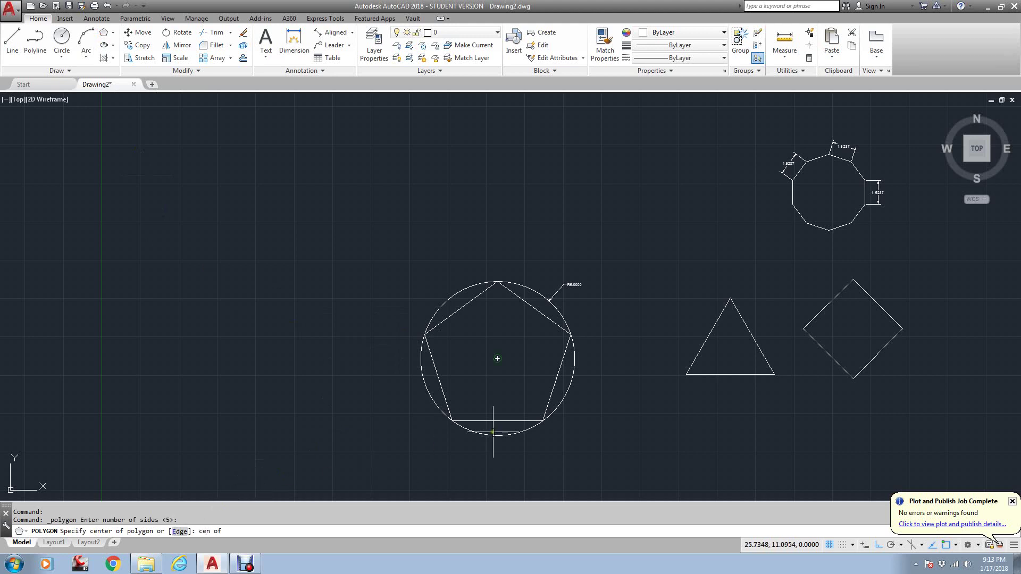
{"action": "left_click", "coordinate": [497, 358]}
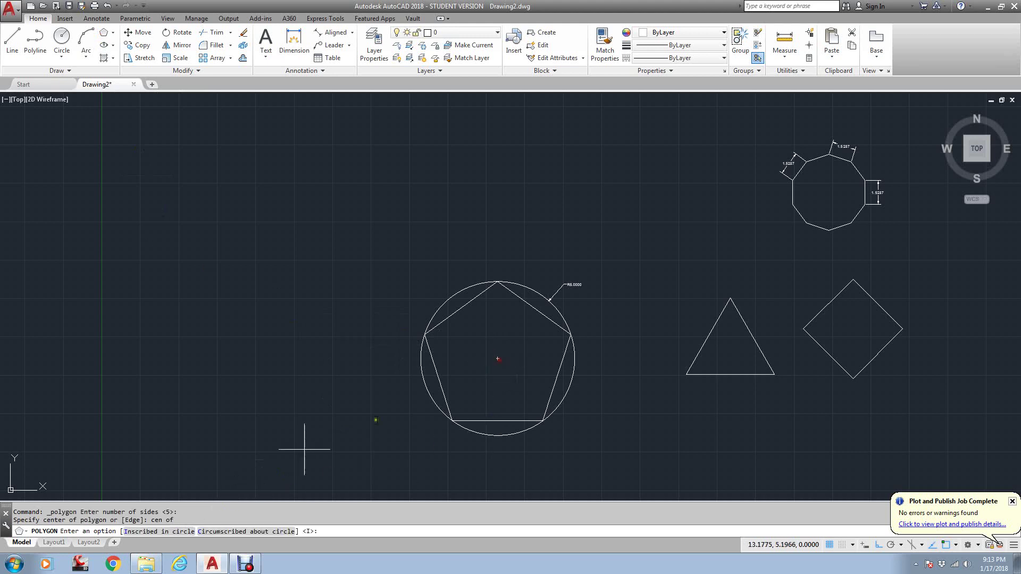
{"action": "left_click", "coordinate": [218, 531]}
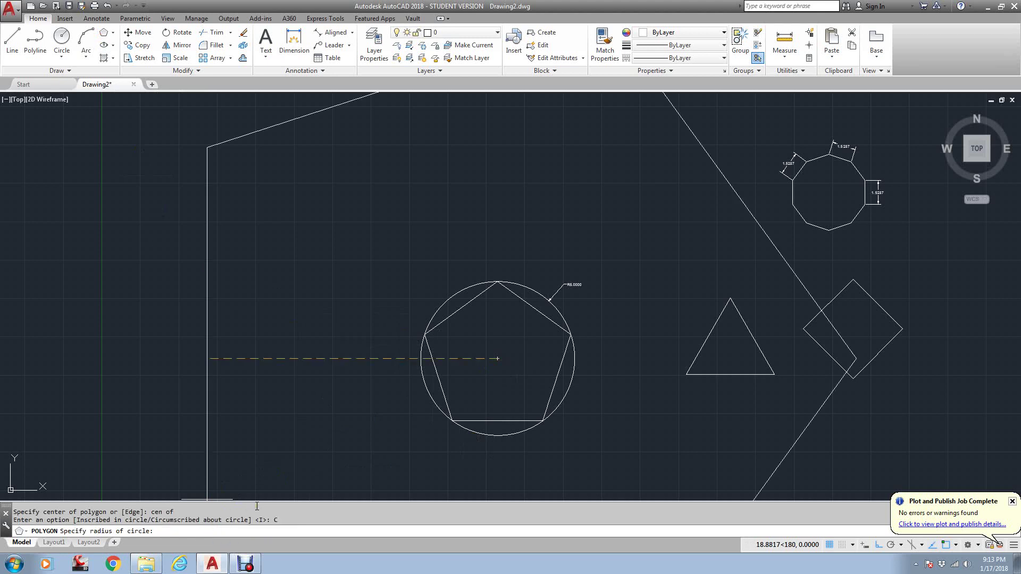
{"action": "key", "text": "Return"}
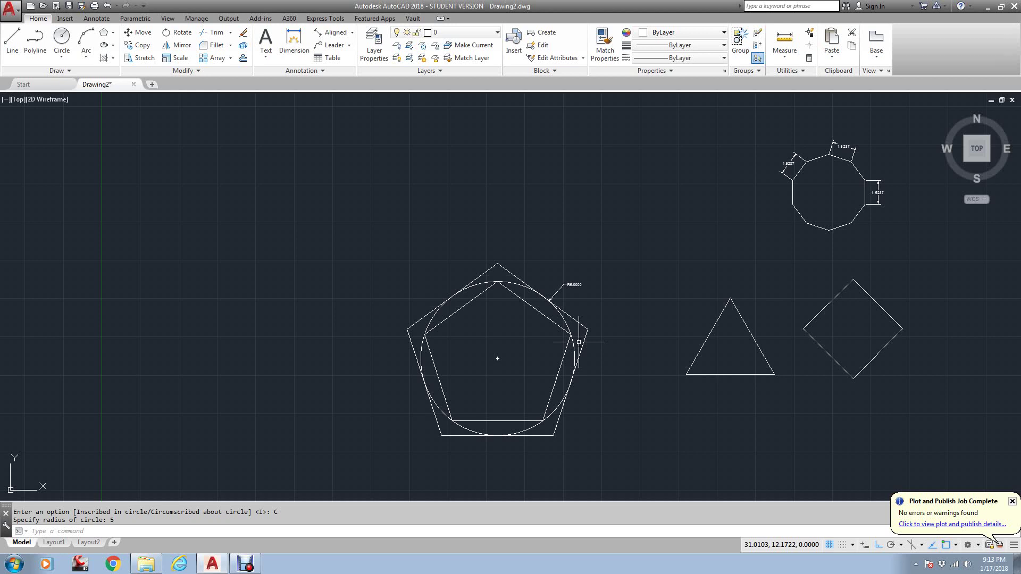
Add a radius dimension to the circle between the two pentagons, placing its text at the circle's centre.
{"action": "scroll", "coordinate": [498, 281], "scroll_direction": "up", "scroll_amount": 3}
{"action": "scroll", "coordinate": [497, 280], "scroll_direction": "down", "scroll_amount": 1}
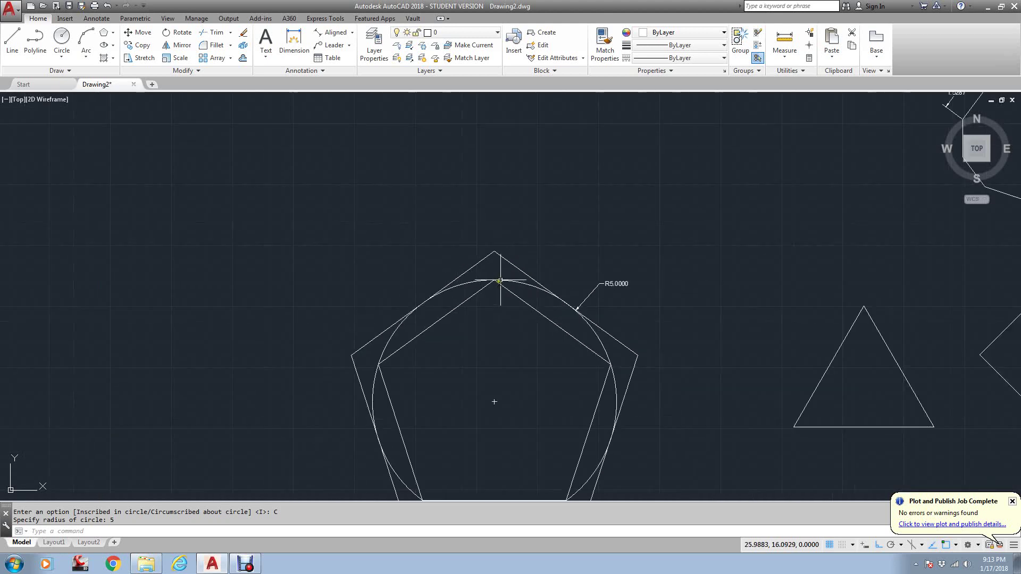
{"action": "scroll", "coordinate": [496, 277], "scroll_direction": "down", "scroll_amount": 2}
{"action": "scroll", "coordinate": [494, 284], "scroll_direction": "up", "scroll_amount": 2}
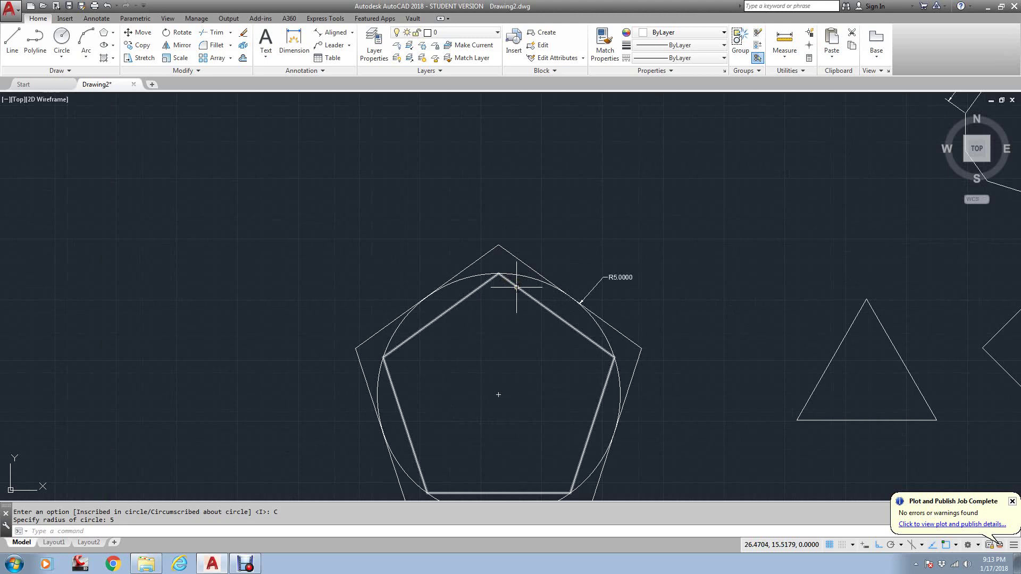
{"action": "scroll", "coordinate": [516, 287], "scroll_direction": "down", "scroll_amount": 2}
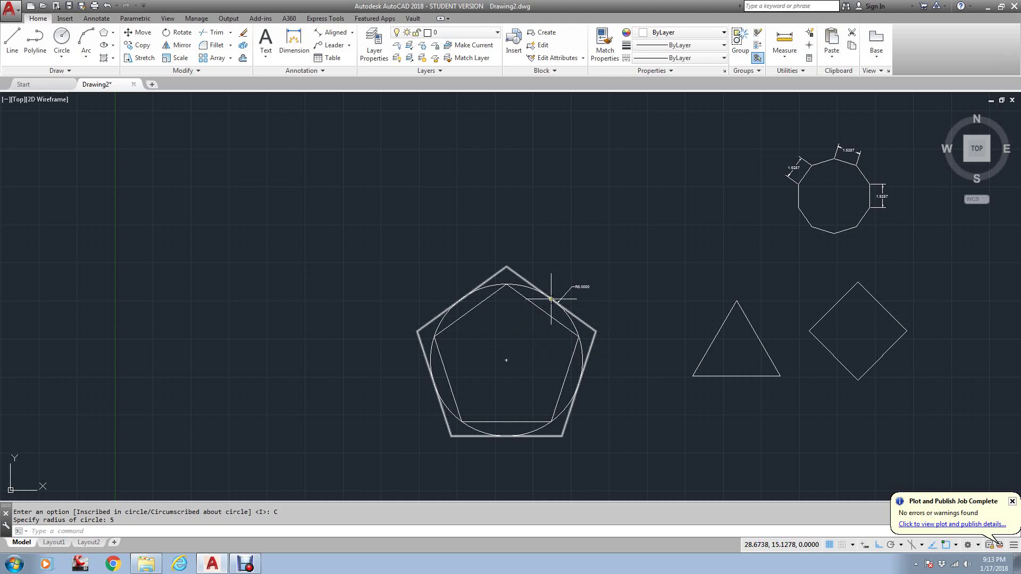
{"action": "left_click", "coordinate": [351, 32]}
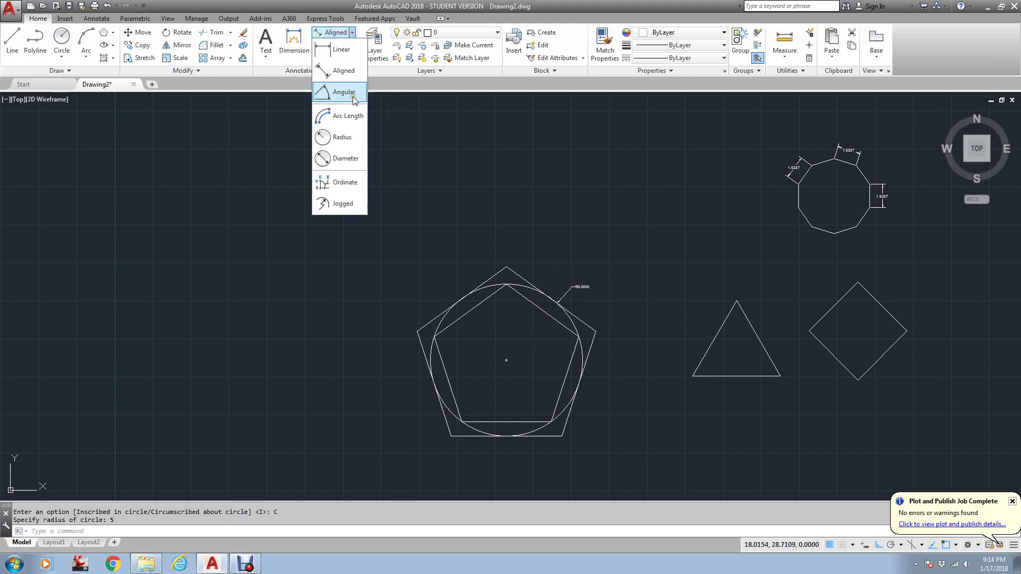
{"action": "left_click", "coordinate": [352, 137]}
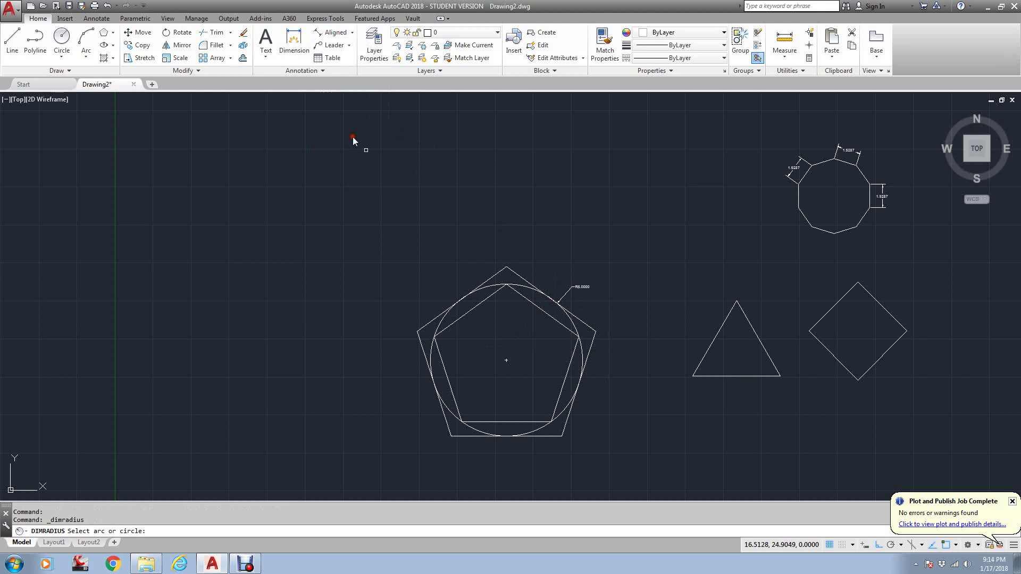
{"action": "left_click", "coordinate": [528, 293]}
{"action": "scroll", "coordinate": [525, 335], "scroll_direction": "up", "scroll_amount": 4}
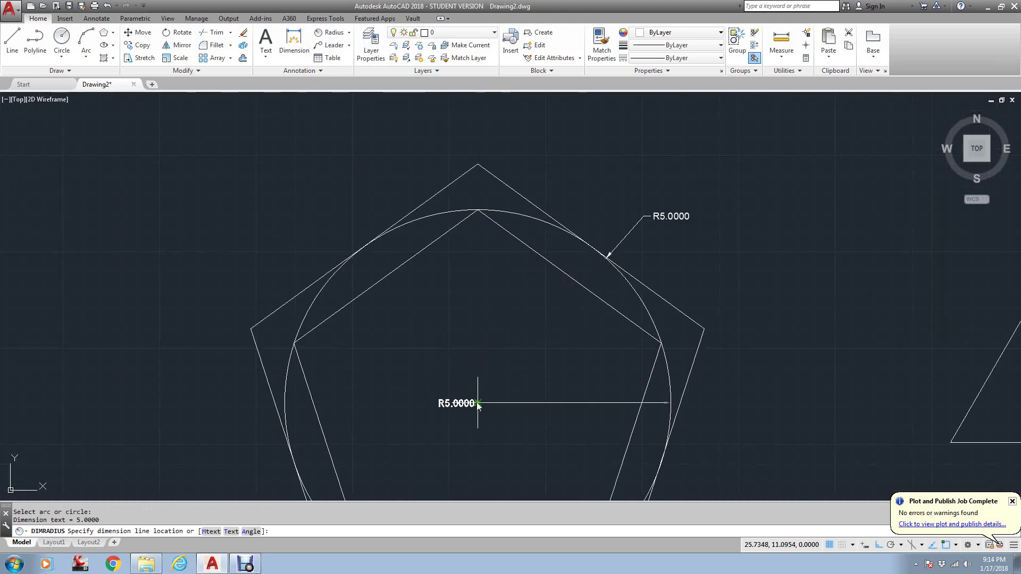
{"action": "left_click", "coordinate": [477, 403]}
Swing the new radius dimension's arrow end to the circle point where the existing radius leader touches.
{"action": "left_click", "coordinate": [659, 403]}
{"action": "left_click", "coordinate": [670, 403]}
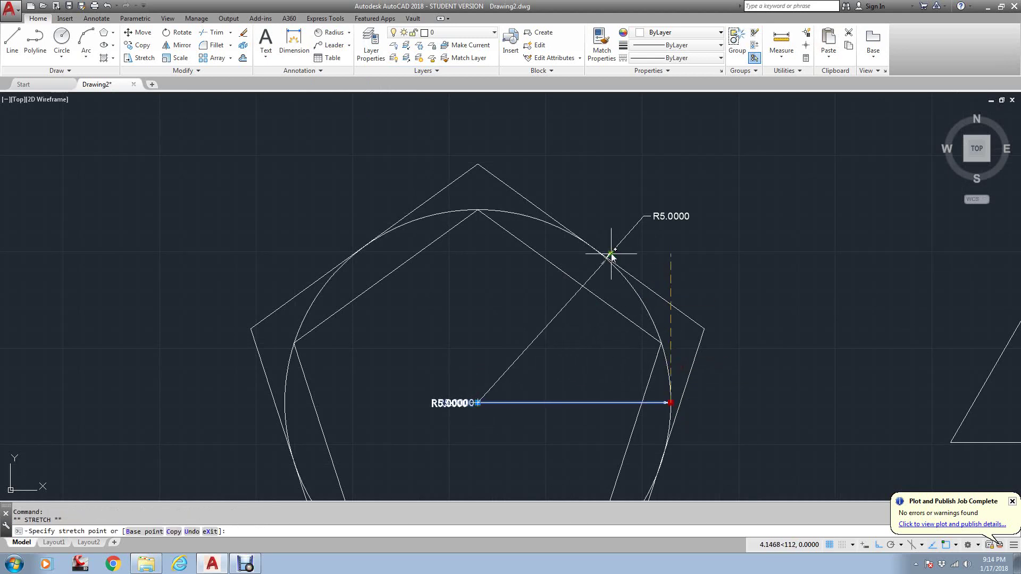
{"action": "left_click", "coordinate": [611, 255]}
{"action": "key", "text": "Escape"}
{"action": "key", "text": "Escape"}
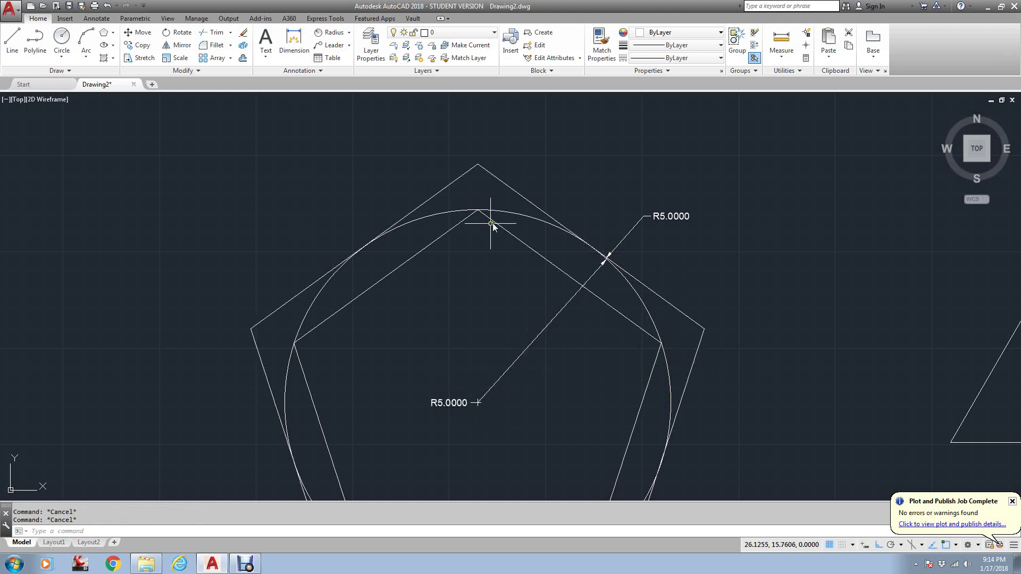
Add an aligned dimension from the inscribed pentagon's top vertex perpendicular to its bottom edge, placed beside the outer pentagon.
{"action": "scroll", "coordinate": [513, 240], "scroll_direction": "down", "scroll_amount": 2}
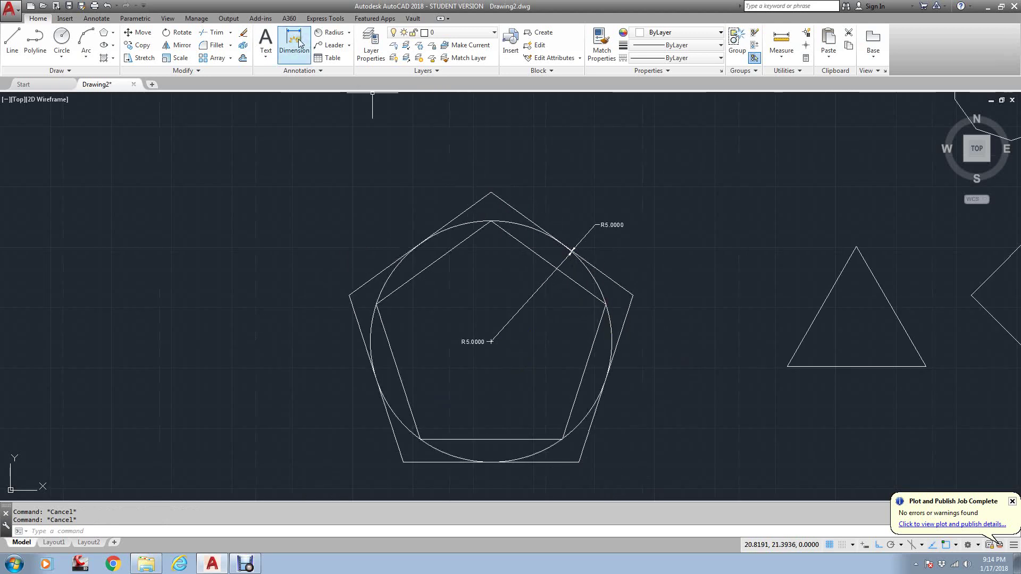
{"action": "left_click", "coordinate": [349, 33]}
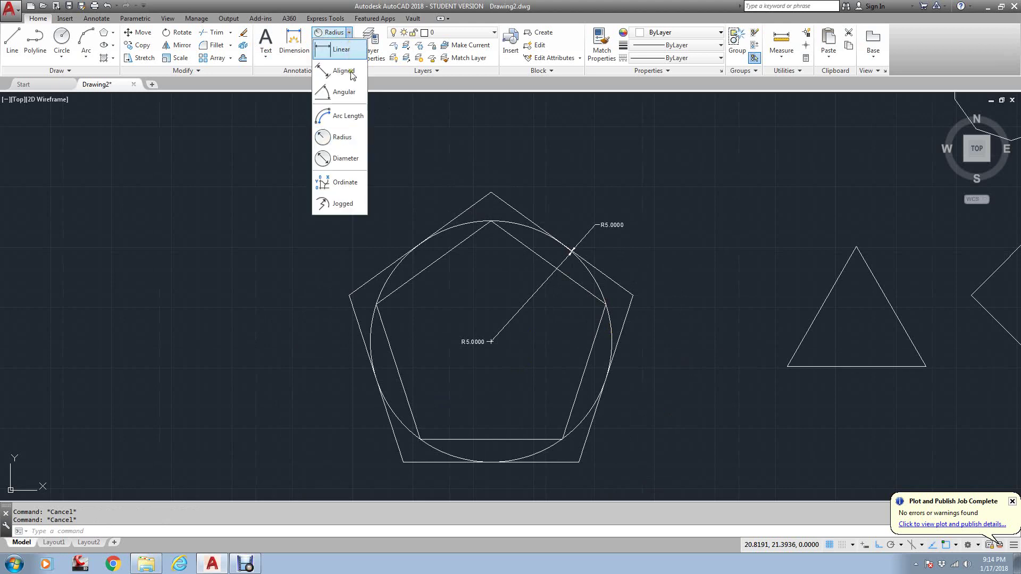
{"action": "left_click", "coordinate": [348, 72]}
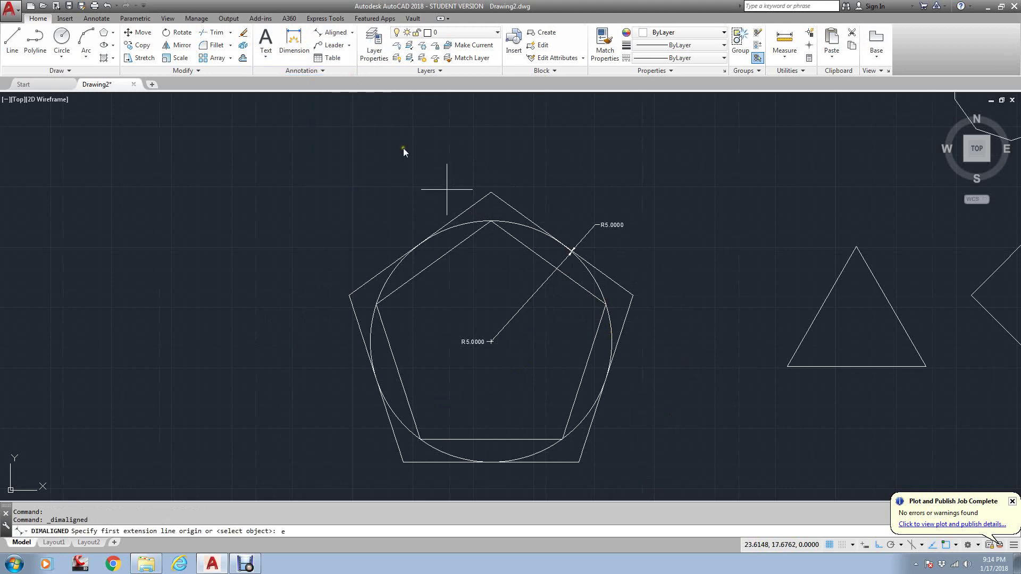
{"action": "left_click", "coordinate": [493, 230]}
{"action": "type", "text": "per"}
{"action": "key", "text": "Return"}
{"action": "left_click", "coordinate": [489, 439]}
{"action": "left_click", "coordinate": [712, 437]}
{"action": "key", "text": "Return"}
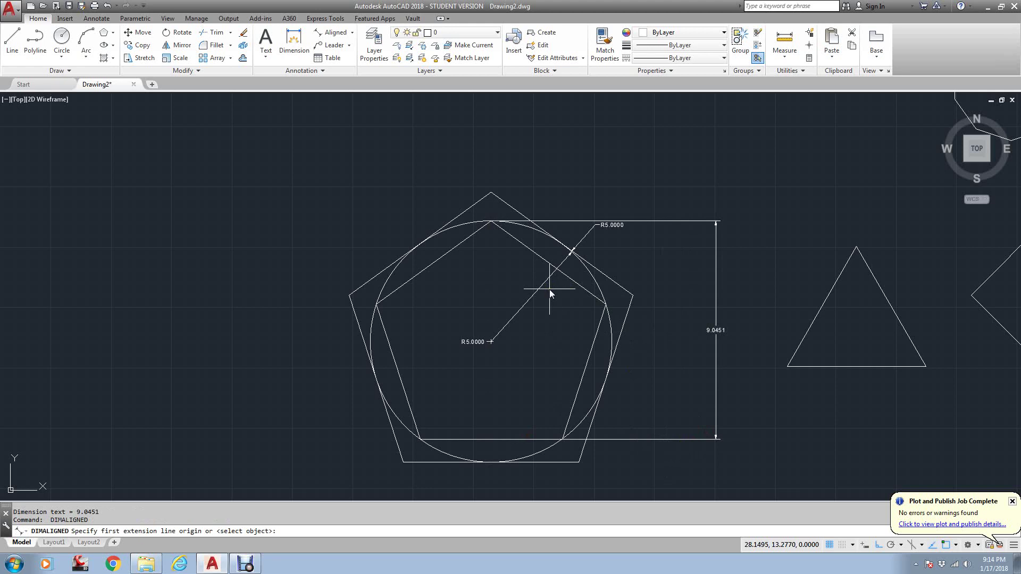
{"action": "scroll", "coordinate": [550, 217], "scroll_direction": "down", "scroll_amount": 5}
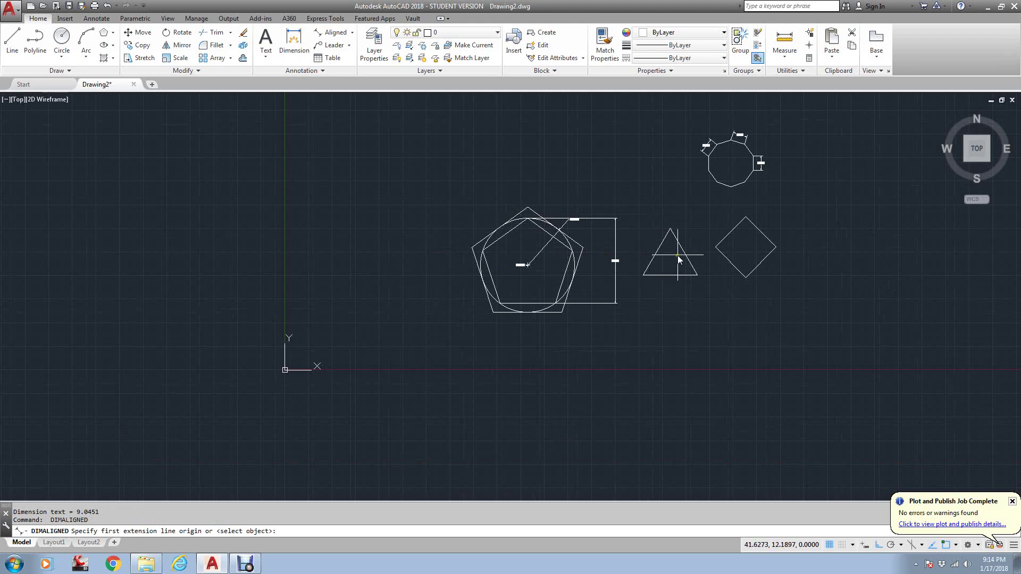
{"action": "scroll", "coordinate": [672, 256], "scroll_direction": "up", "scroll_amount": 2}
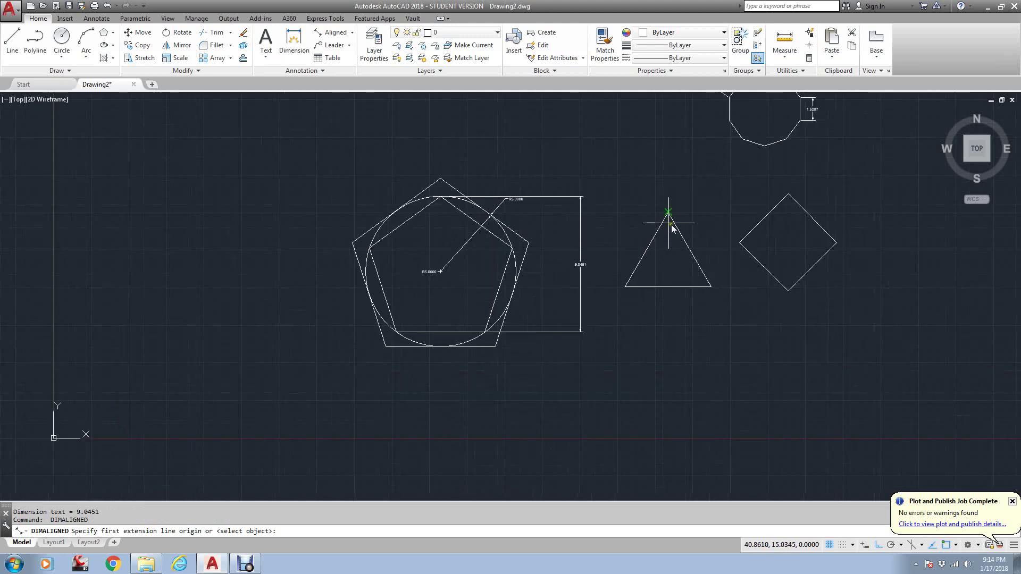
{"action": "key", "text": "Escape"}
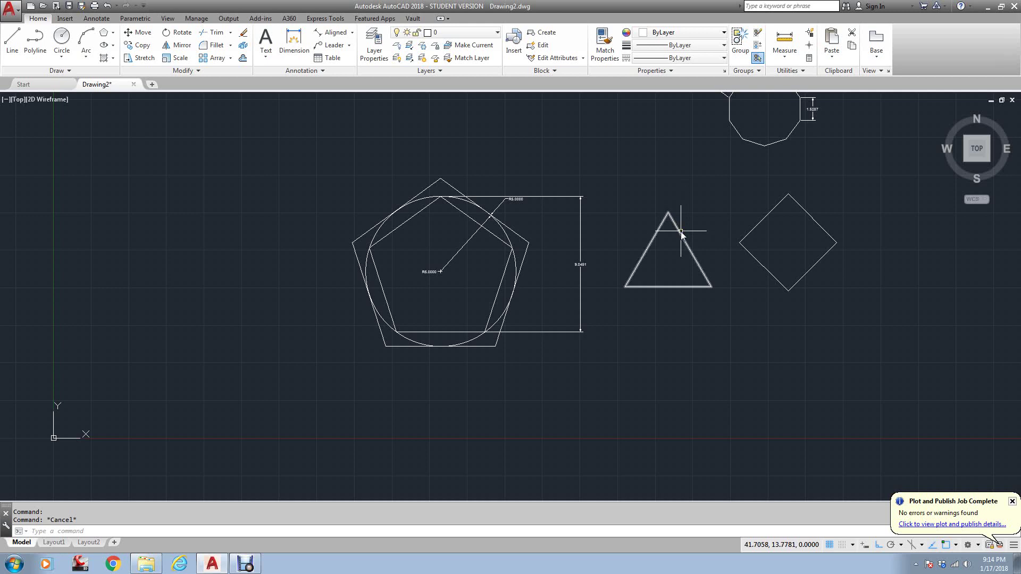
{"action": "type", "text": "r"}
{"action": "key", "text": "Return"}
{"action": "left_click", "coordinate": [681, 232]}
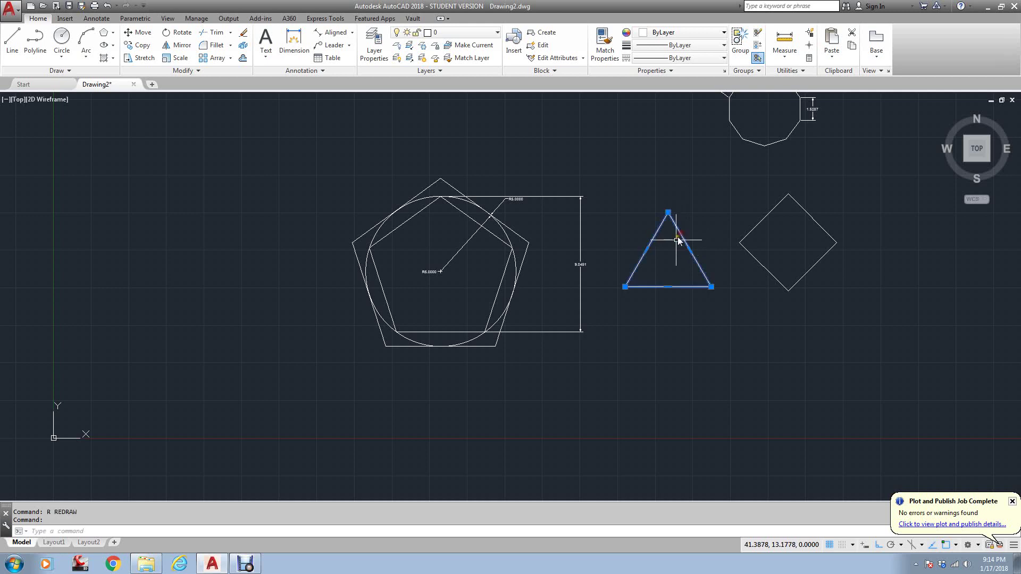
{"action": "key", "text": "Escape"}
{"action": "key", "text": "Escape"}
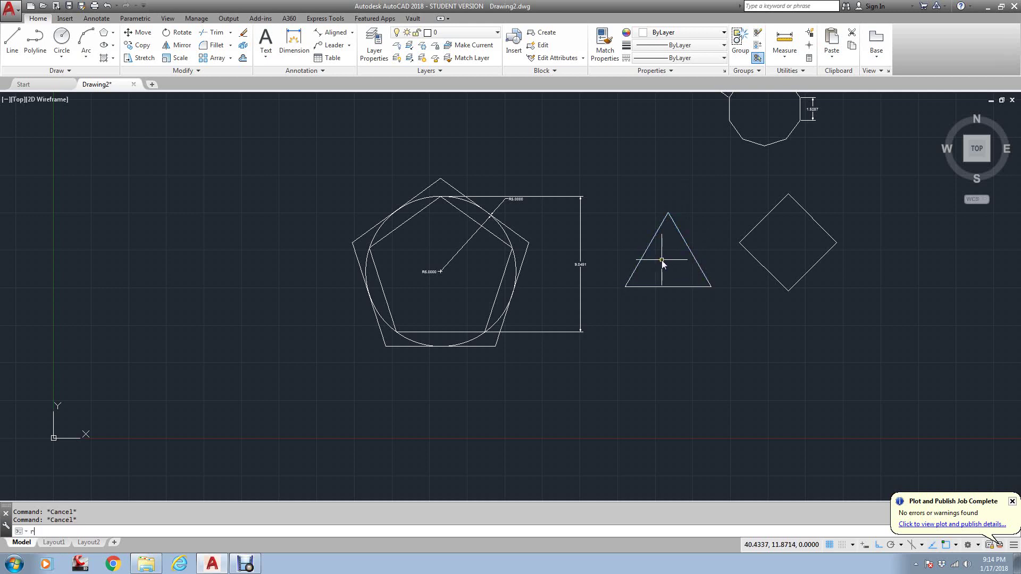
Rotate the triangle 180 degrees about a point near its middle.
{"action": "key", "text": "Return"}
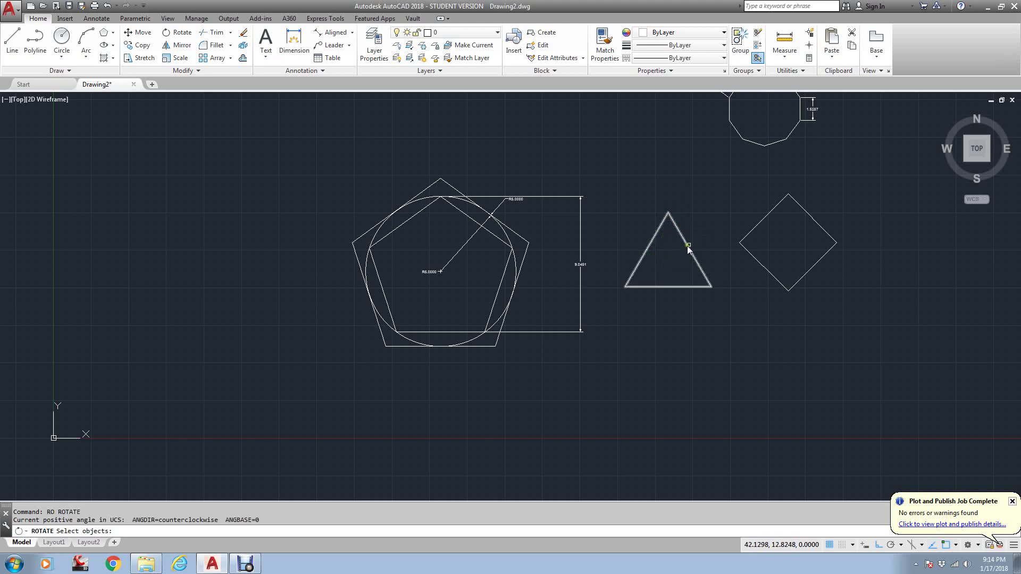
{"action": "left_click", "coordinate": [686, 250]}
{"action": "key", "text": "Return"}
{"action": "left_click", "coordinate": [668, 260]}
{"action": "type", "text": "180"}
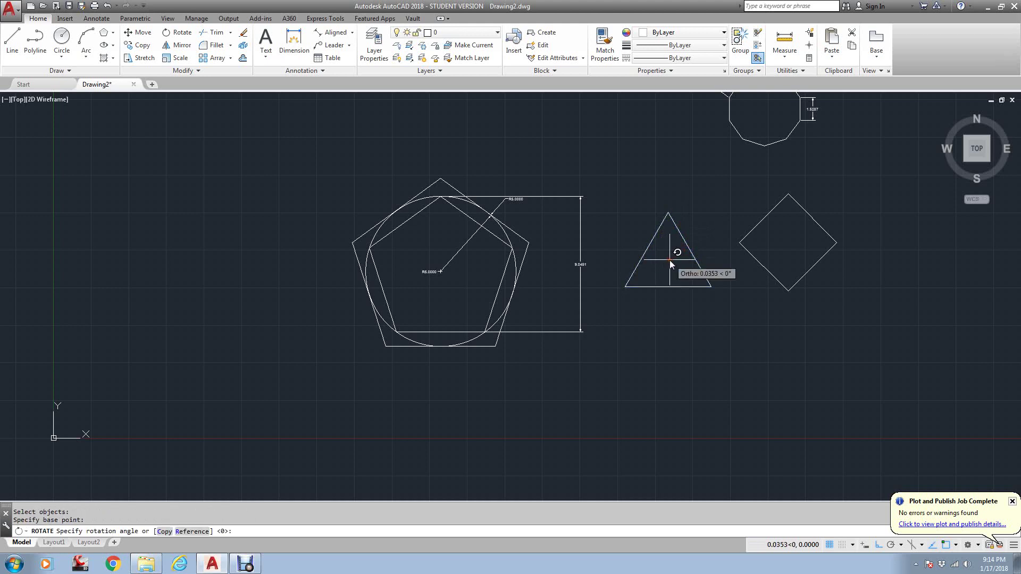
{"action": "key", "text": "Return"}
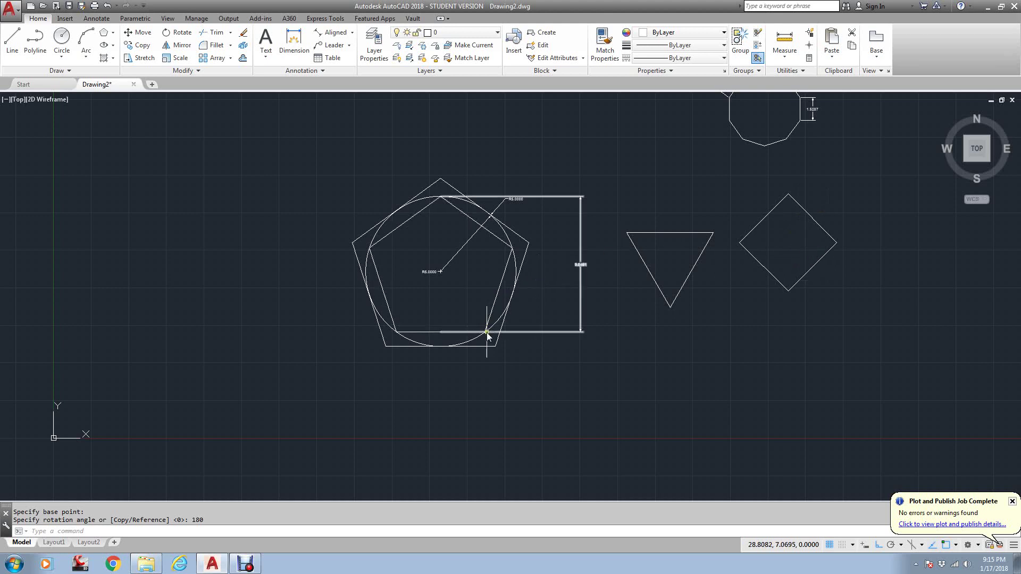
Move the circumscribed pentagon horizontally off the circle into the empty area to its left.
{"action": "key", "text": "Return"}
{"action": "left_click", "coordinate": [368, 229]}
{"action": "key", "text": "Return"}
{"action": "left_click", "coordinate": [369, 228]}
{"action": "left_click", "coordinate": [185, 242]}
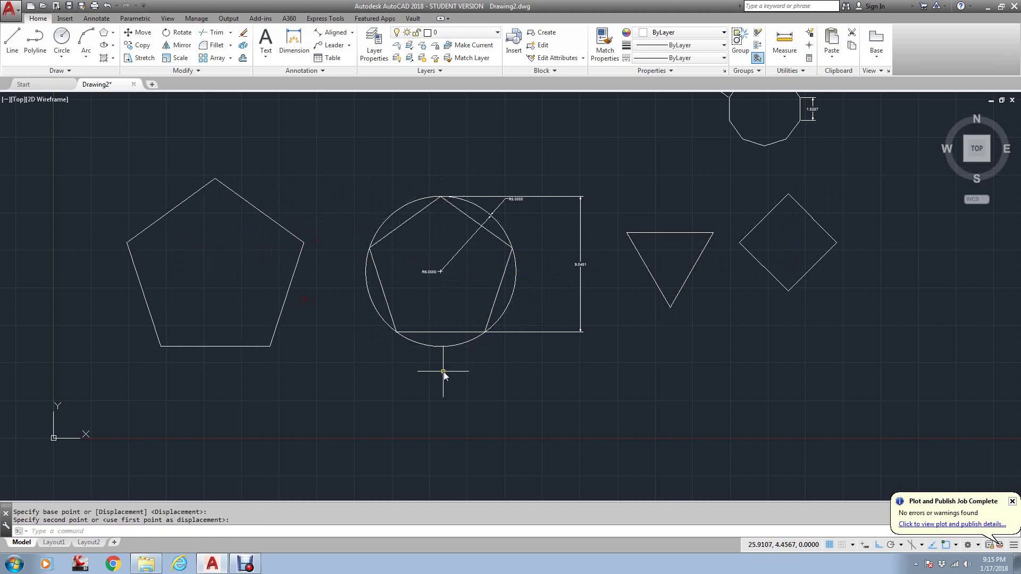